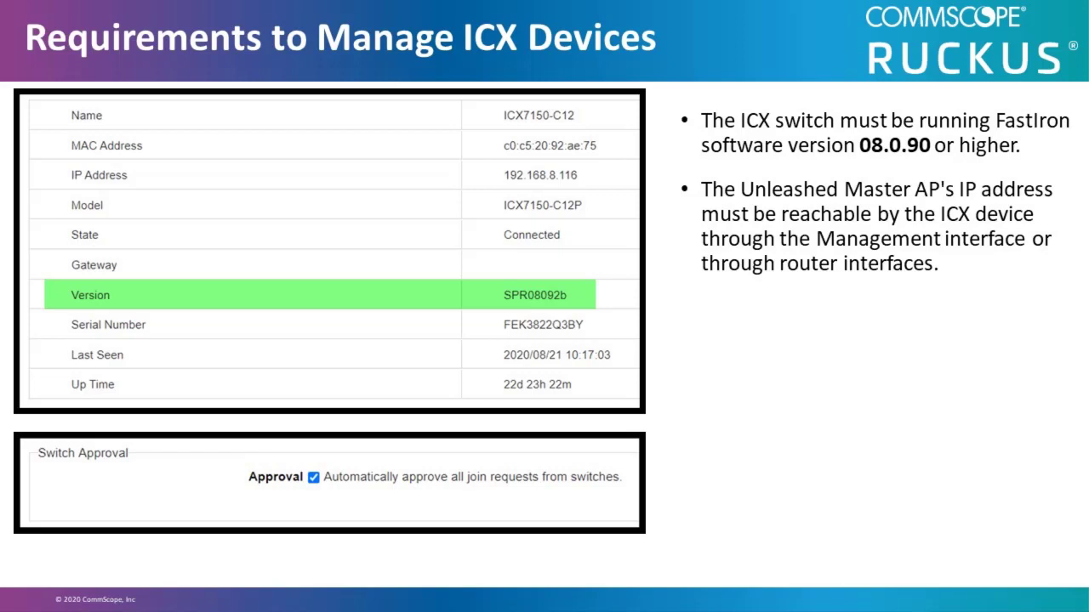
Reveal the remaining ICX requirement bullets: FastIron 08.0.90 or higher, reachable Master AP, automatic discovery
{"action": "key", "text": "Right"}
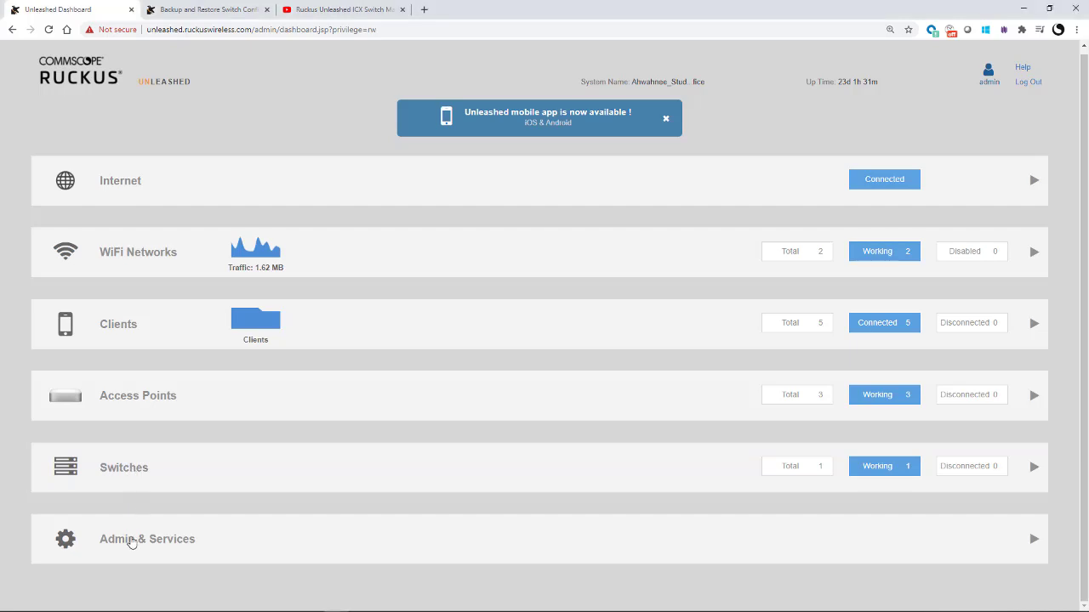
Expand Admin & Services and toggle Switch Approval off and on, leaving automatic approval checked
{"action": "left_click", "coordinate": [131, 542]}
{"action": "scroll", "coordinate": [132, 543], "scroll_direction": "down", "scroll_amount": 5}
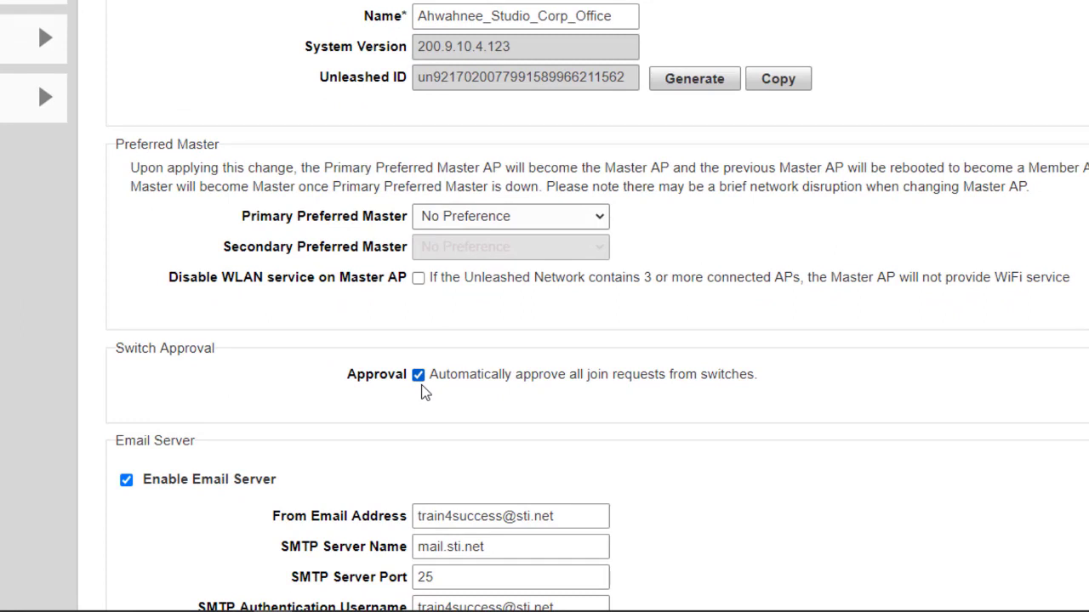
{"action": "left_click", "coordinate": [418, 375]}
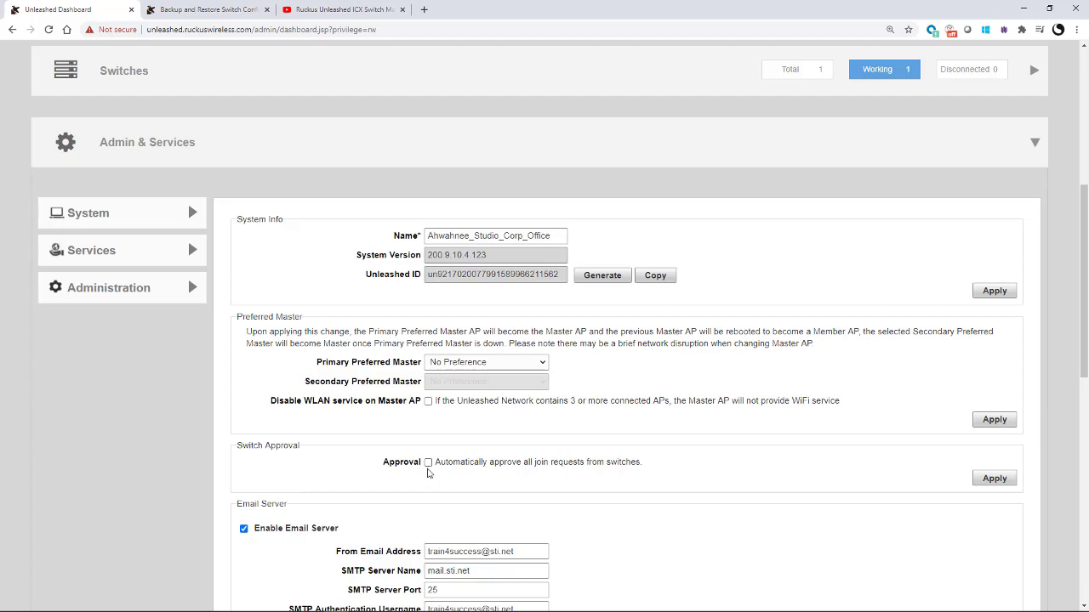
{"action": "left_click", "coordinate": [428, 462]}
{"action": "key", "text": "space"}
{"action": "left_click", "coordinate": [427, 463]}
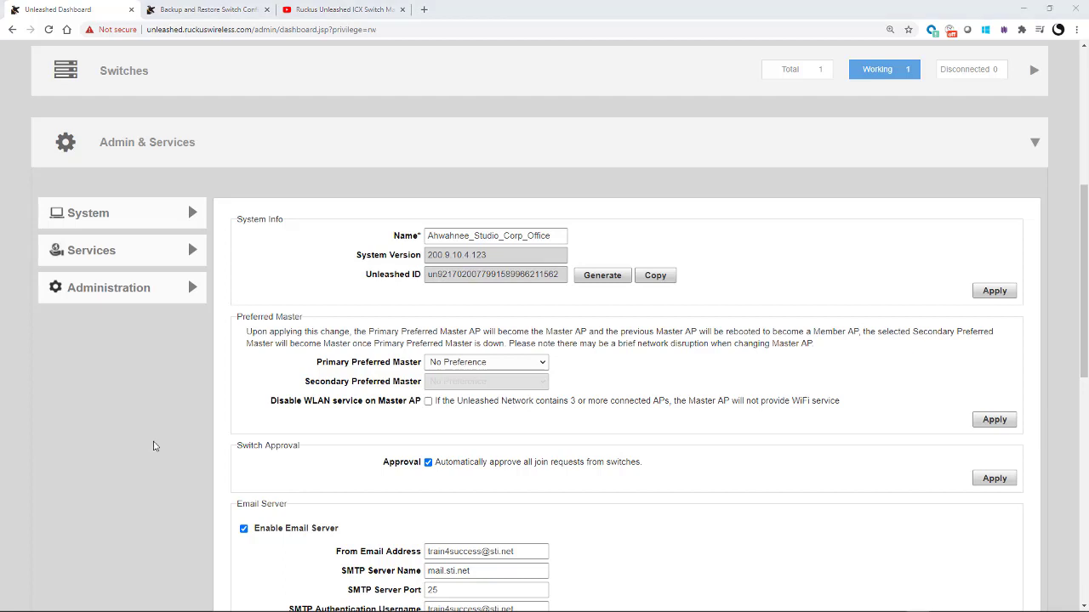
Expand Switches, view the all-switch Summary, then show ICX7150-C12's 16 ports with 3 connected
{"action": "scroll", "coordinate": [154, 445], "scroll_direction": "up", "scroll_amount": 3}
{"action": "left_click", "coordinate": [142, 308]}
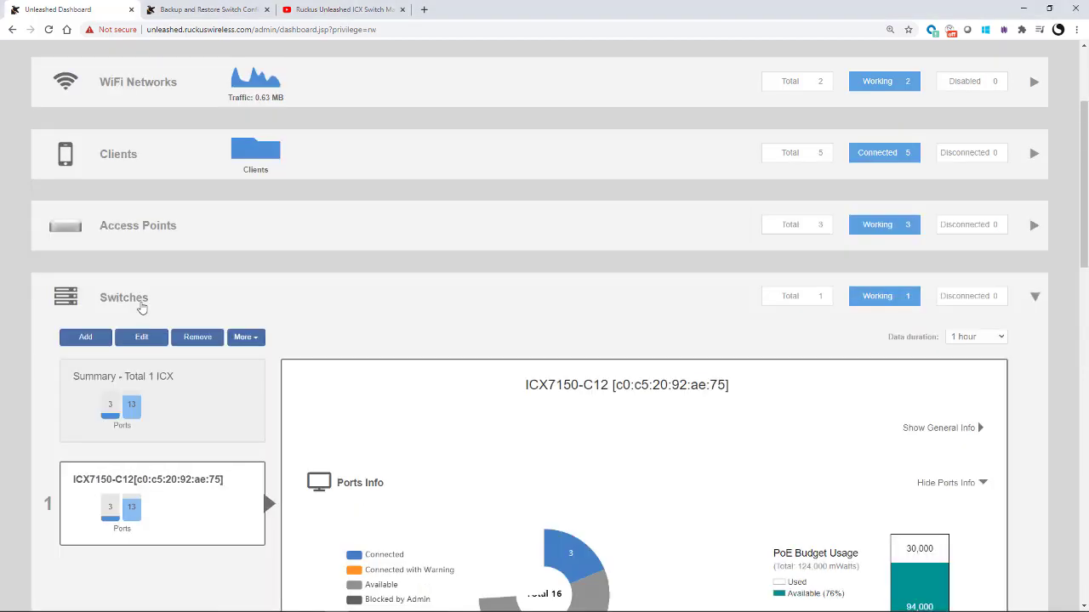
{"action": "scroll", "coordinate": [142, 306], "scroll_direction": "down", "scroll_amount": 3}
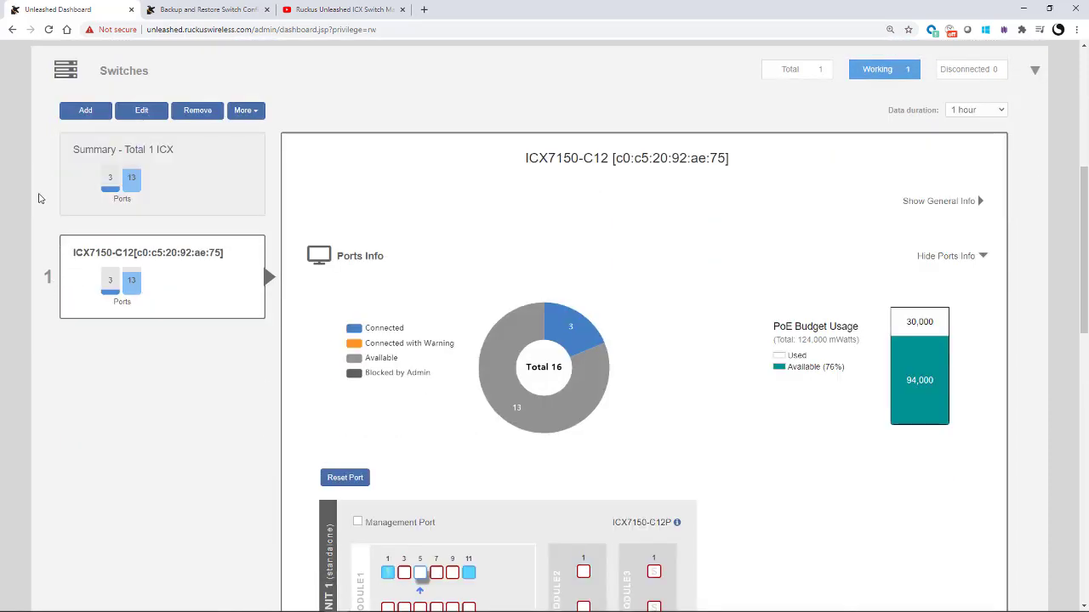
{"action": "left_click", "coordinate": [163, 179]}
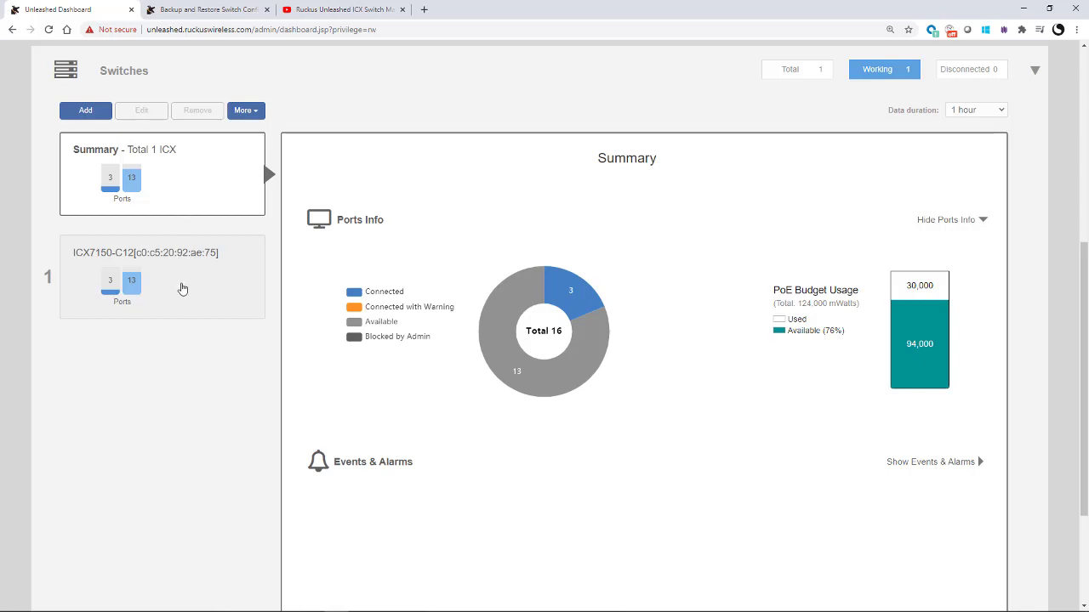
{"action": "left_click", "coordinate": [182, 289]}
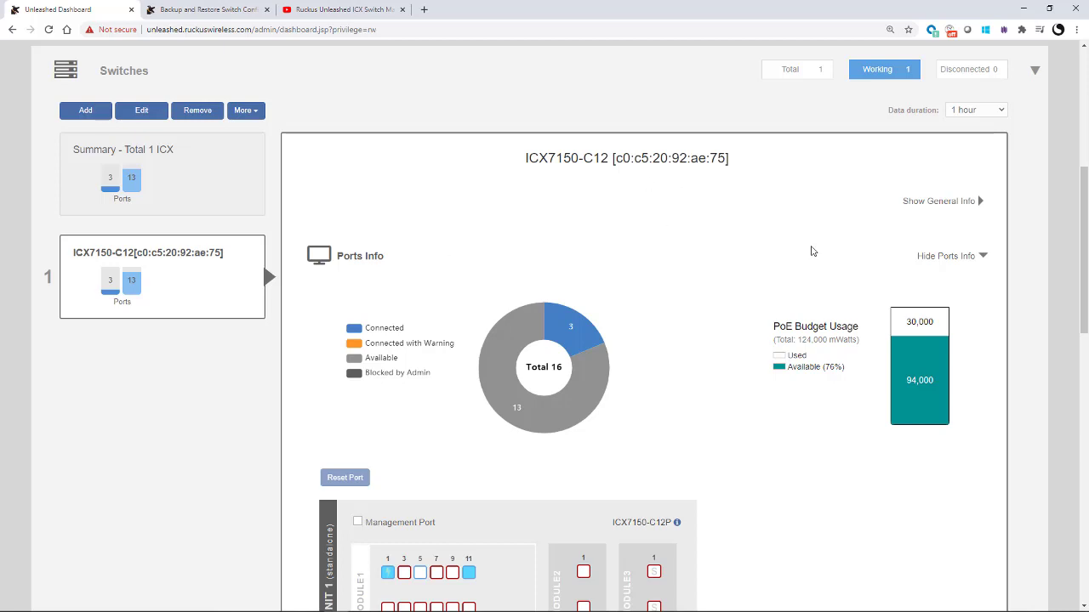
Show ICX7150-C12's General Info and highlight its firmware version SPR08092b
{"action": "left_click", "coordinate": [923, 210]}
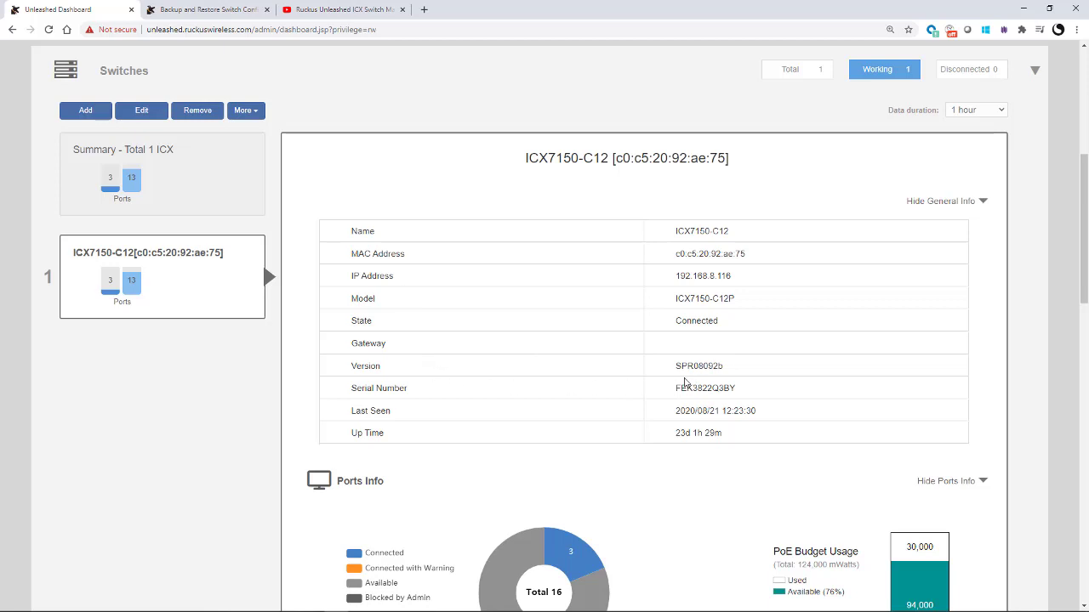
{"action": "left_click_drag", "start_coordinate": [673, 368], "coordinate": [727, 374]}
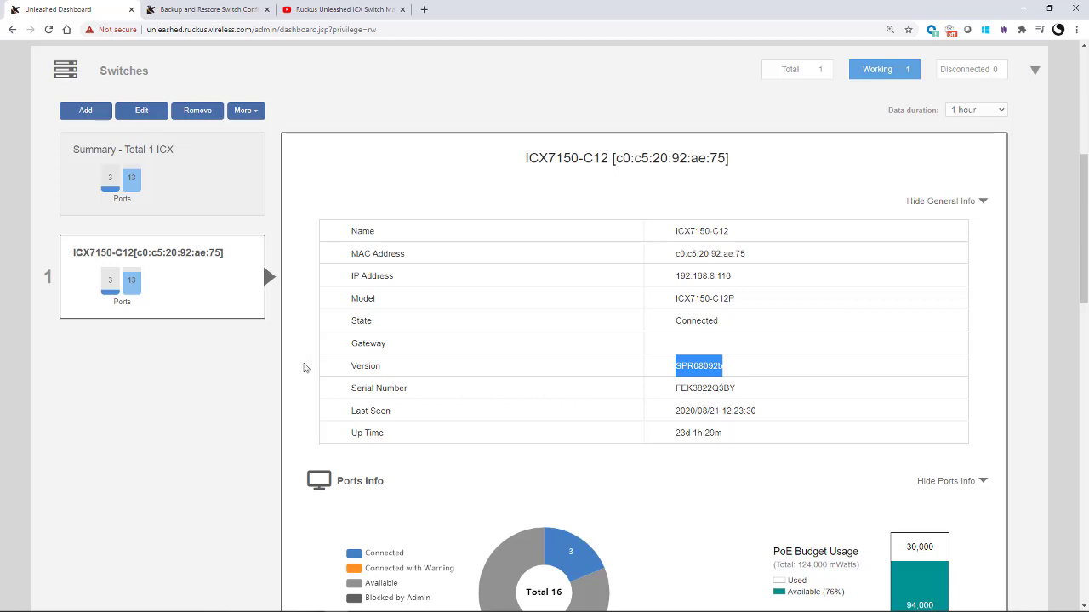
{"action": "left_click", "coordinate": [304, 367]}
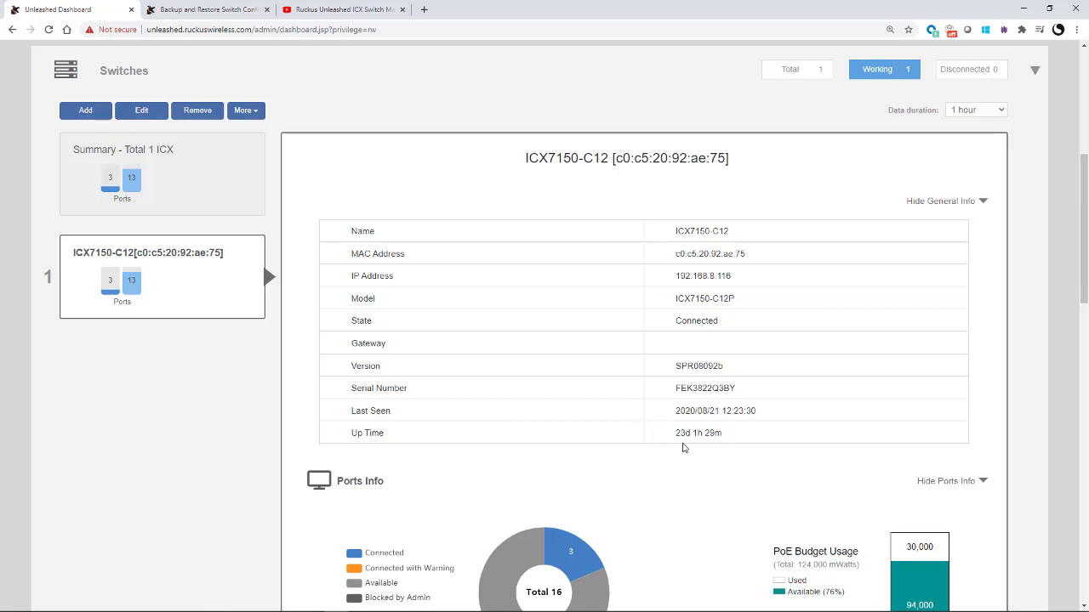
{"action": "scroll", "coordinate": [705, 455], "scroll_direction": "down", "scroll_amount": 2}
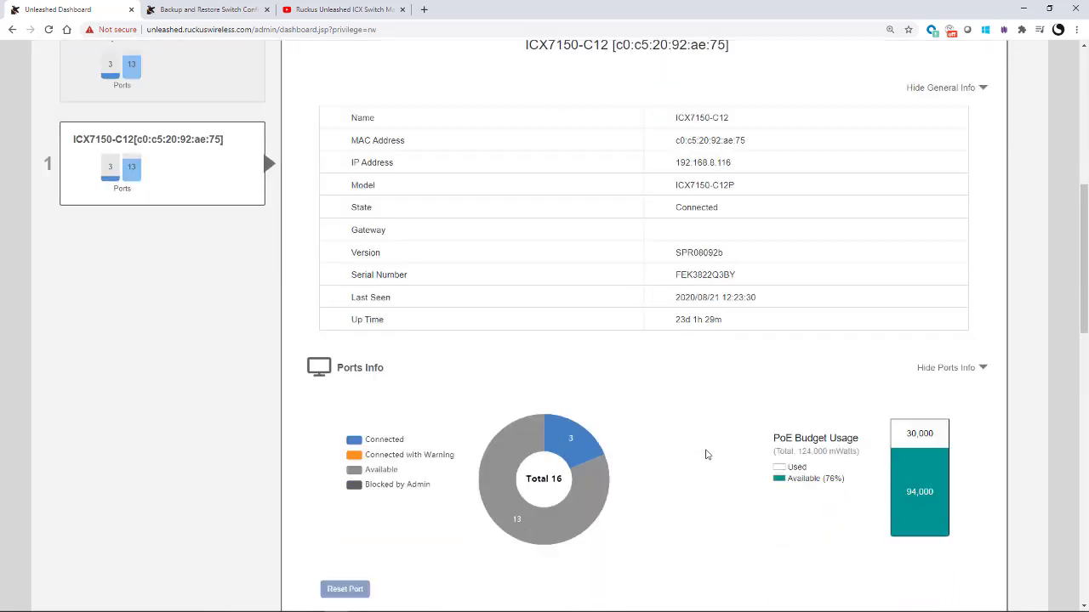
{"action": "scroll", "coordinate": [705, 455], "scroll_direction": "down", "scroll_amount": 1}
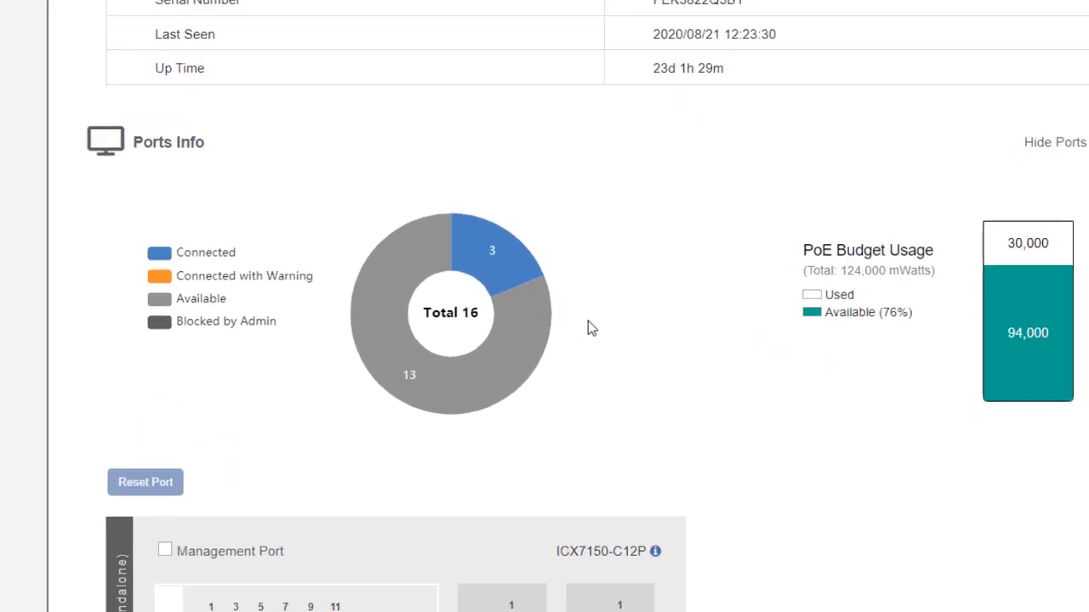
{"action": "mouse_move", "coordinate": [498, 270]}
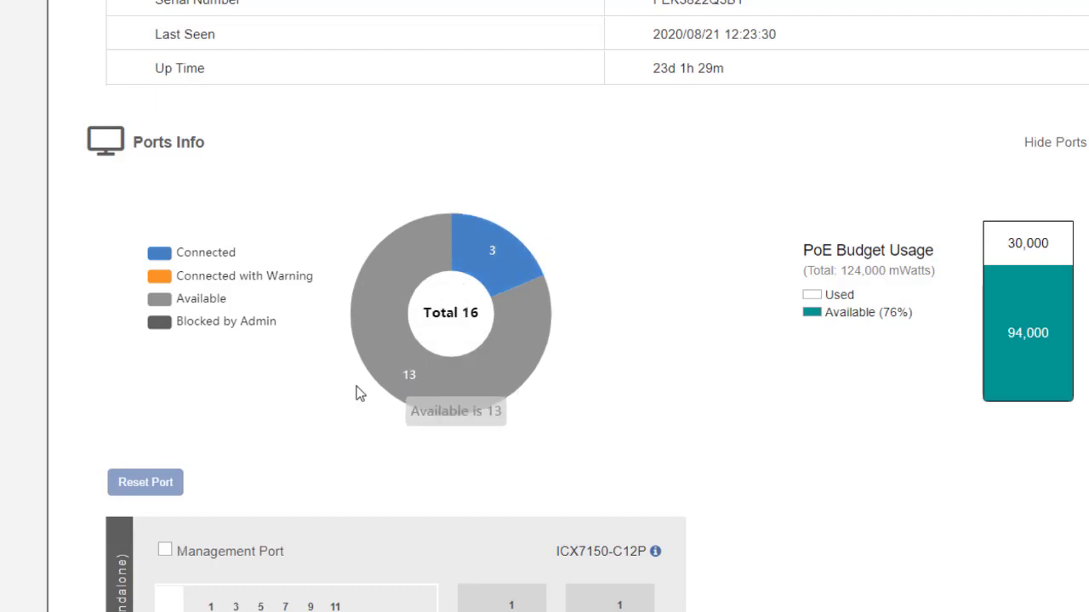
{"action": "mouse_move", "coordinate": [401, 372]}
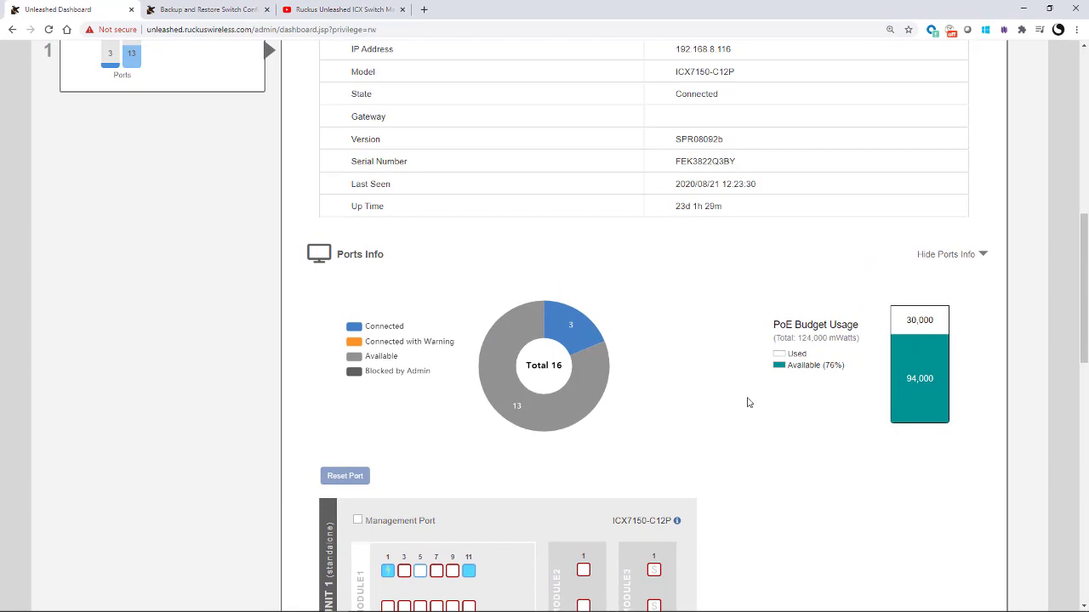
{"action": "scroll", "coordinate": [748, 401], "scroll_direction": "down", "scroll_amount": 2}
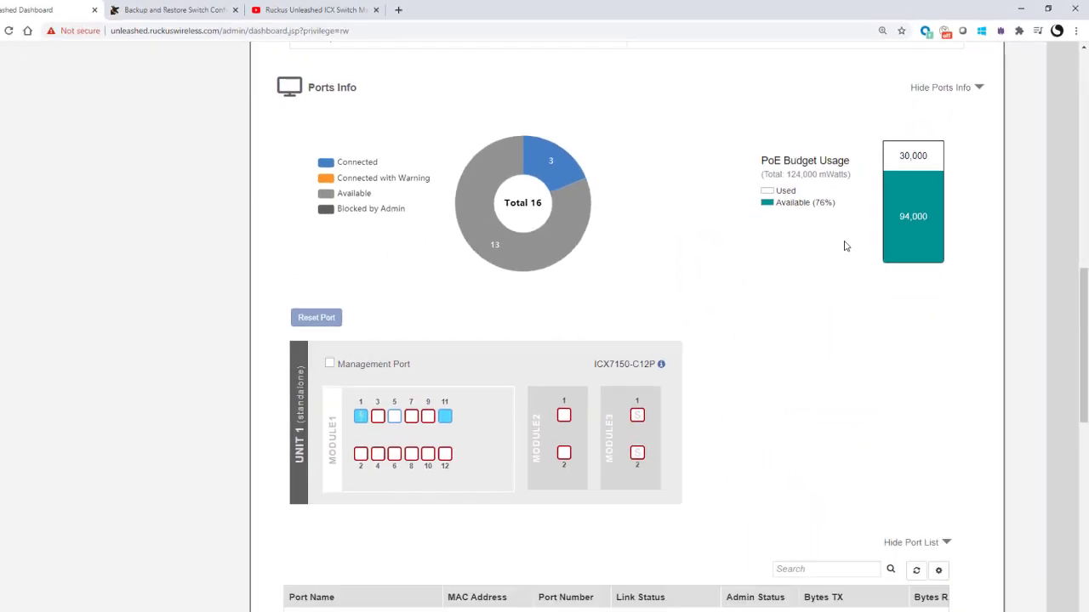
{"action": "scroll", "coordinate": [689, 408], "scroll_direction": "down", "scroll_amount": 1}
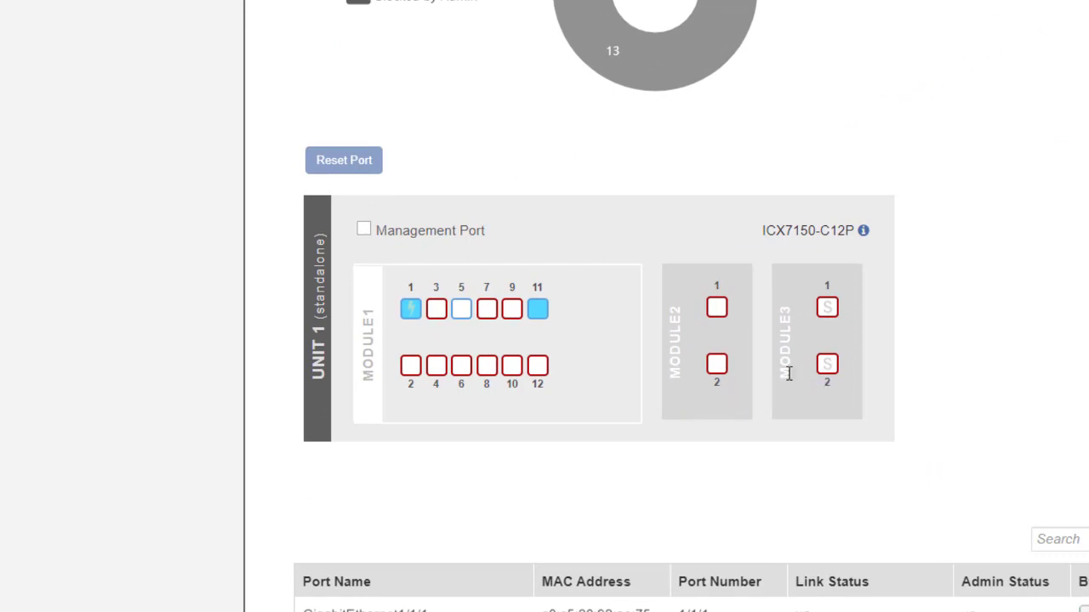
Select port 1 in the switch diagram and scroll the port table columns sideways
{"action": "mouse_move", "coordinate": [863, 232]}
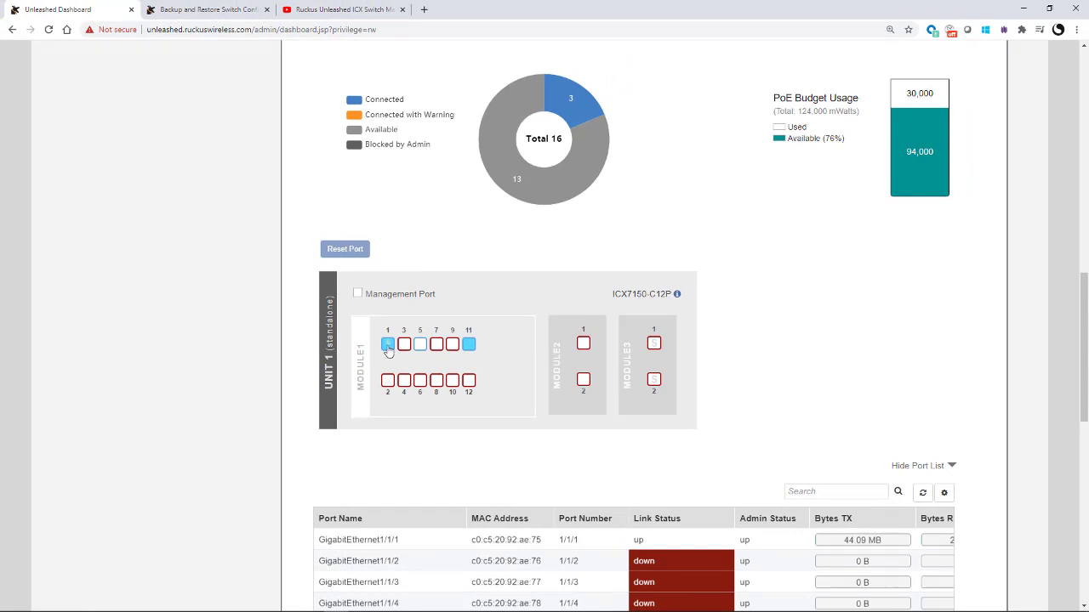
{"action": "left_click", "coordinate": [387, 345]}
{"action": "scroll", "coordinate": [387, 351], "scroll_direction": "down", "scroll_amount": 2}
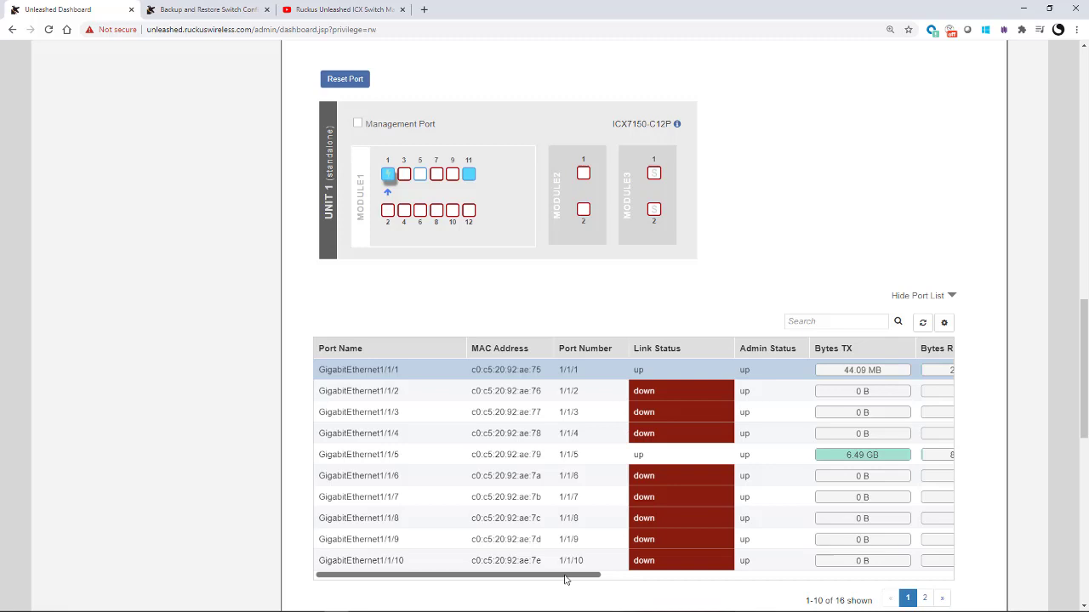
{"action": "left_click_drag", "start_coordinate": [567, 576], "coordinate": [793, 570]}
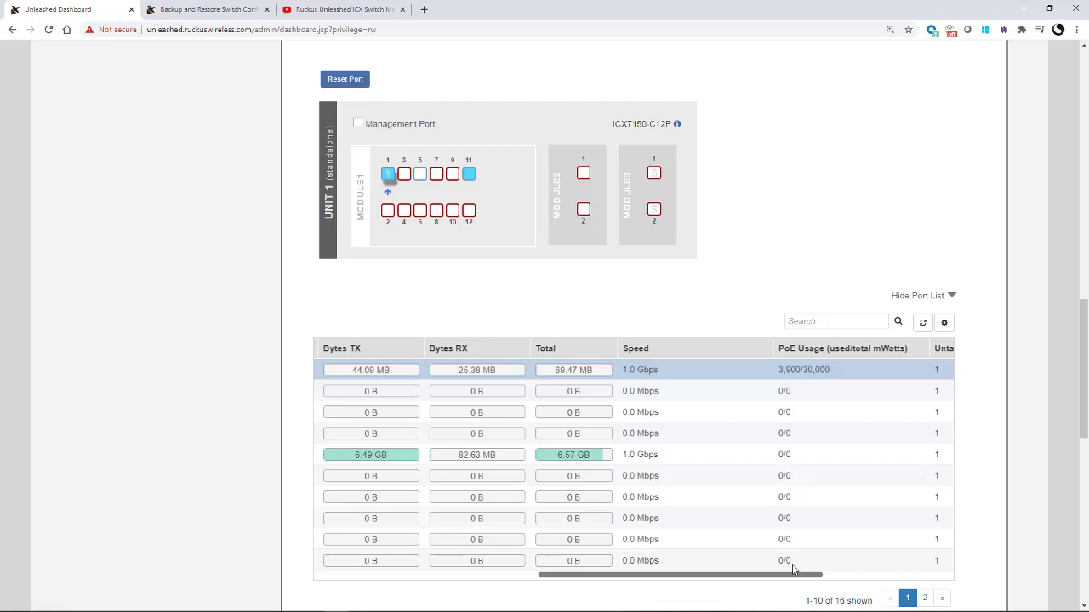
{"action": "left_click_drag", "start_coordinate": [793, 570], "coordinate": [578, 570]}
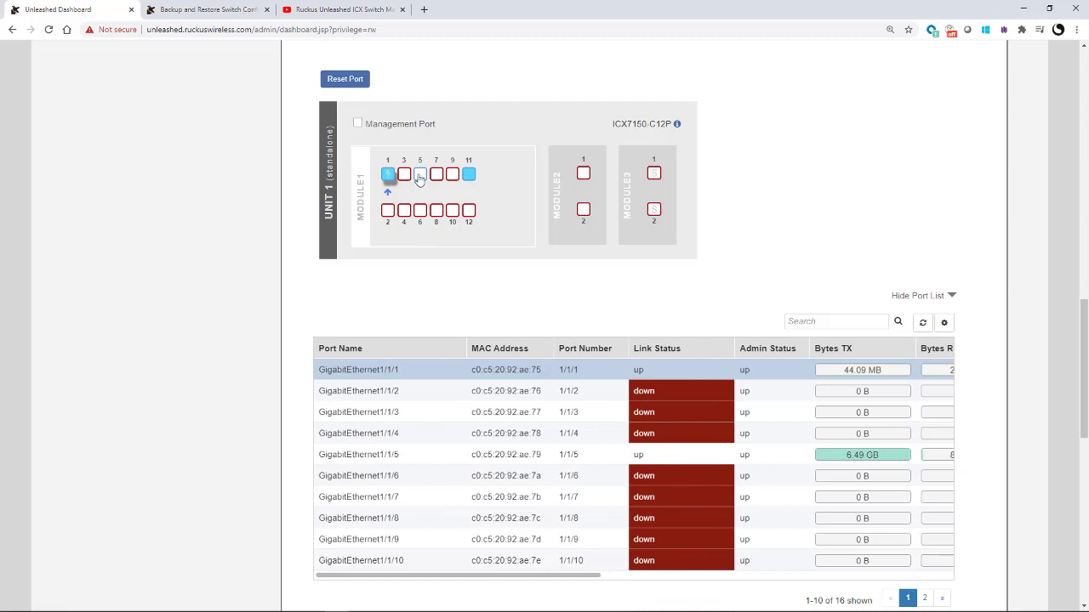
Select port 5, then port 11 (GigabitEthernet1/1/11, 1.0 Gbps), and refresh the port list
{"action": "left_click", "coordinate": [419, 176]}
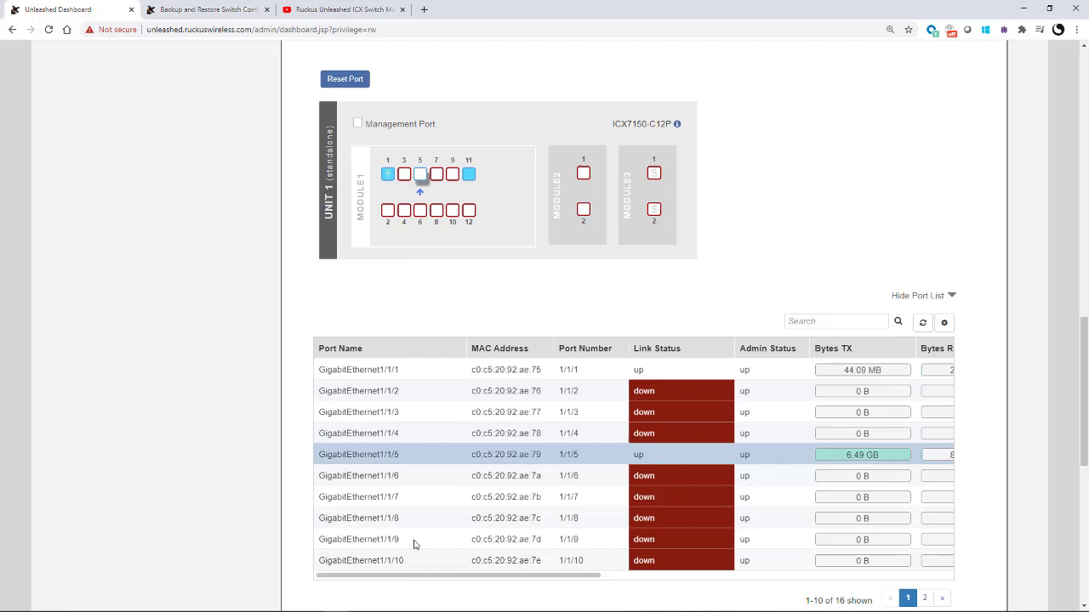
{"action": "left_click_drag", "start_coordinate": [423, 578], "coordinate": [643, 579]}
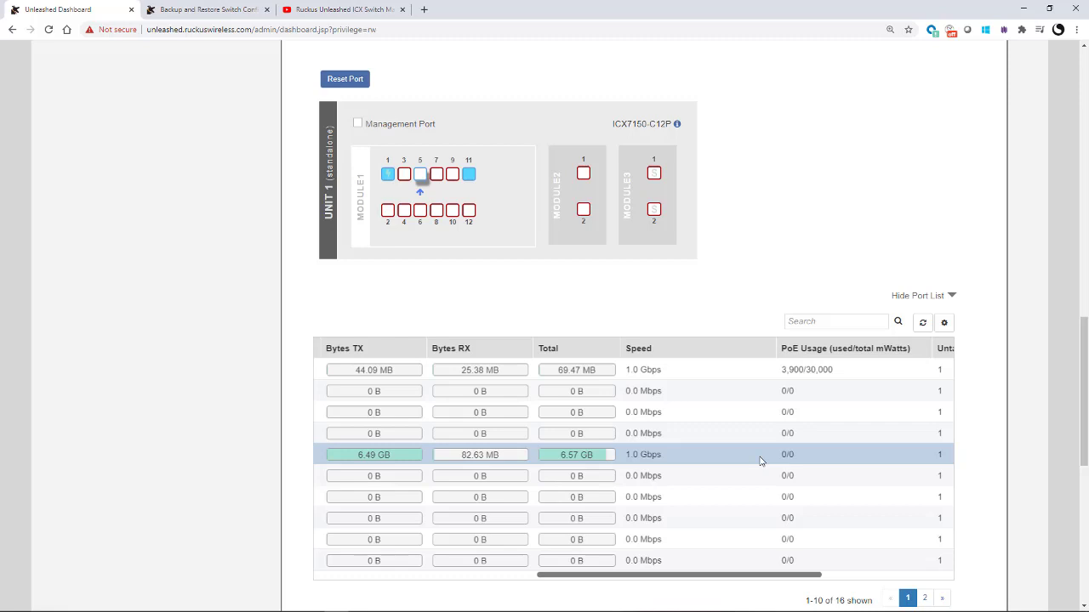
{"action": "left_click_drag", "start_coordinate": [752, 576], "coordinate": [463, 582]}
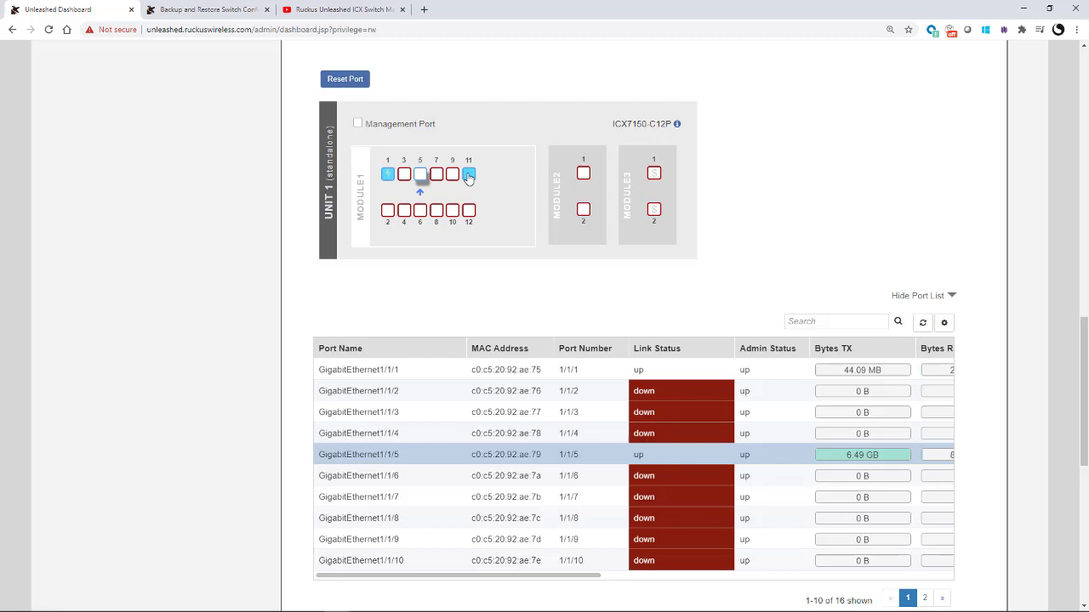
{"action": "left_click", "coordinate": [468, 175]}
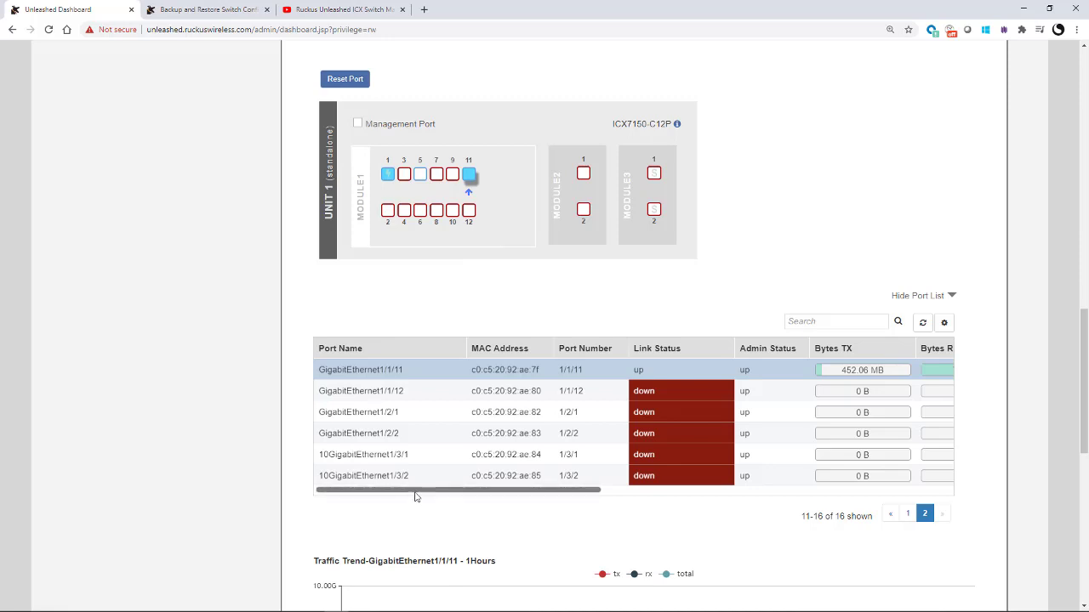
{"action": "left_click_drag", "start_coordinate": [416, 491], "coordinate": [760, 536]}
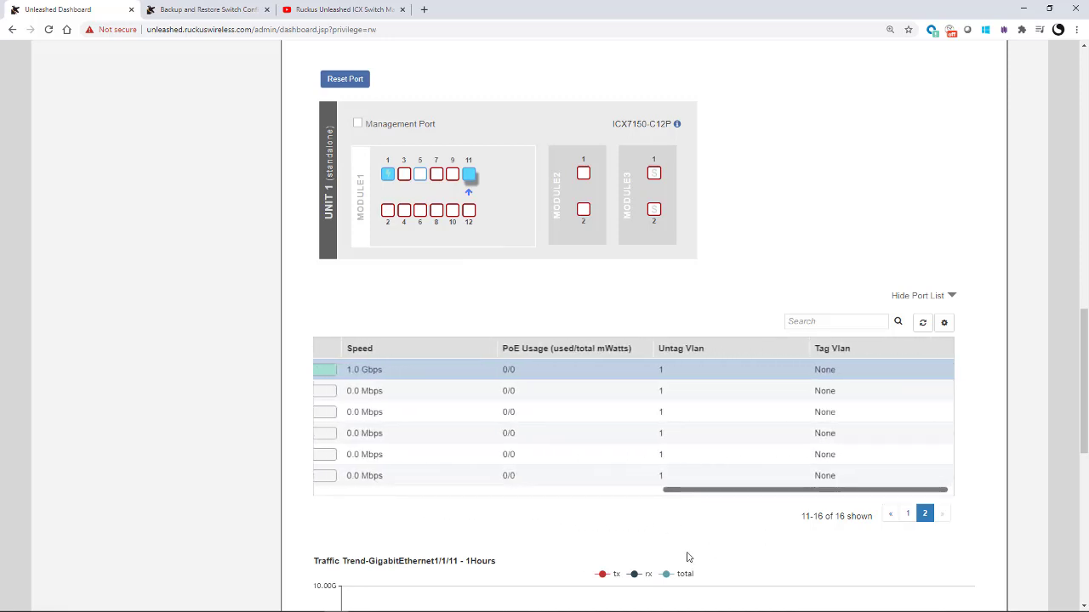
{"action": "left_click", "coordinate": [923, 324]}
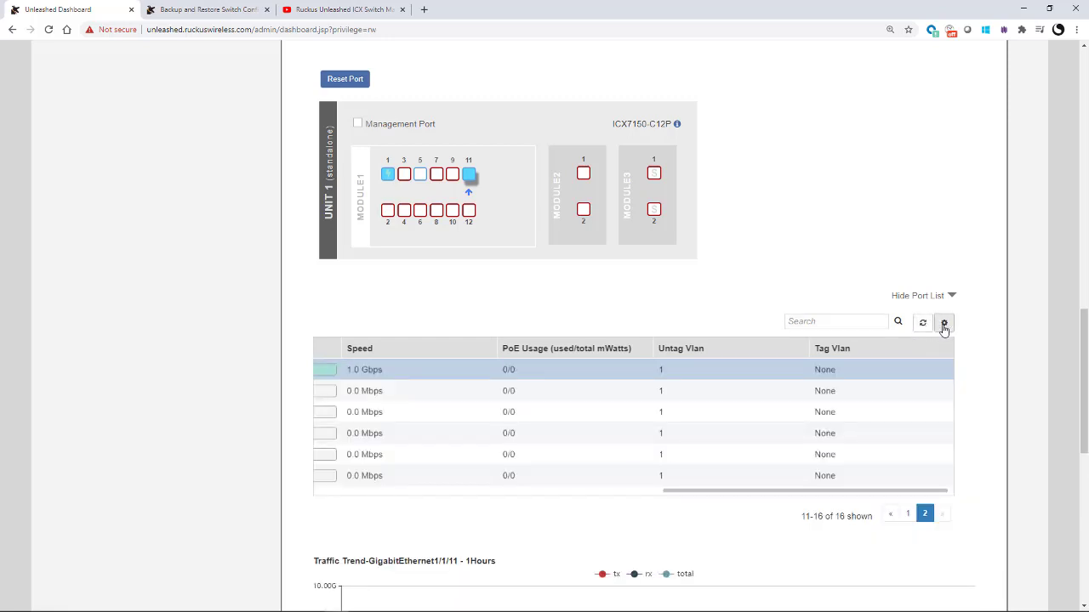
Open the port list's Table Settings showing 10 entries per page and all twelve columns
{"action": "left_click", "coordinate": [943, 325]}
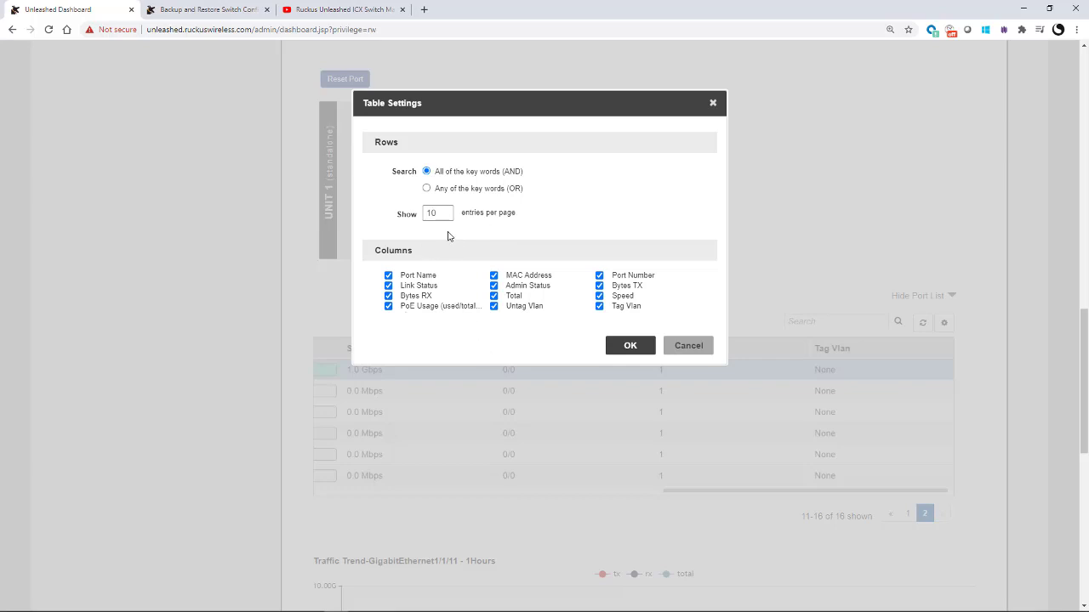
Cancel Table Settings and select port 5 in the diagram to show its details
{"action": "left_click", "coordinate": [685, 349]}
{"action": "scroll", "coordinate": [250, 351], "scroll_direction": "down", "scroll_amount": 1}
{"action": "scroll", "coordinate": [250, 351], "scroll_direction": "down", "scroll_amount": 2}
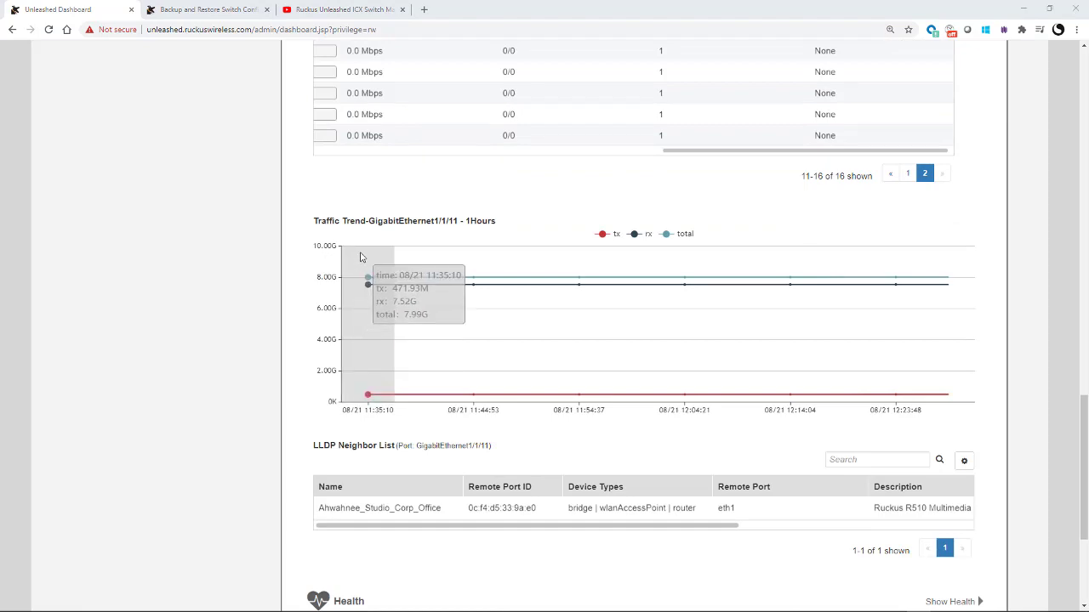
{"action": "scroll", "coordinate": [361, 254], "scroll_direction": "up", "scroll_amount": 2}
{"action": "scroll", "coordinate": [361, 253], "scroll_direction": "up", "scroll_amount": 2}
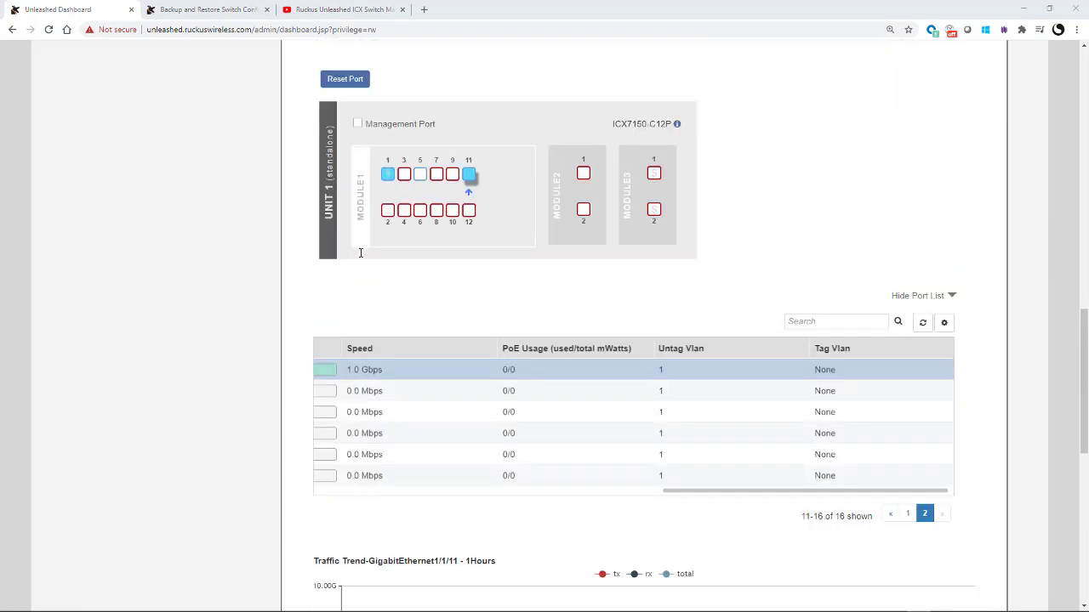
{"action": "left_click", "coordinate": [422, 177]}
Expand Health to show CPU 1%, memory 45%, one power supply up and 67 °C
{"action": "scroll", "coordinate": [377, 335], "scroll_direction": "down", "scroll_amount": 5}
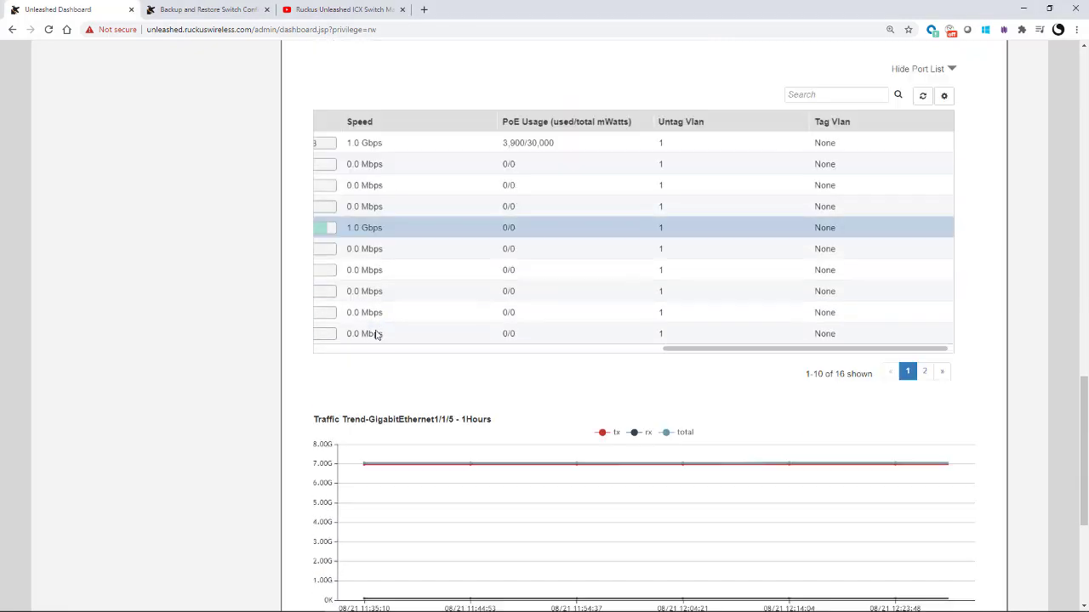
{"action": "scroll", "coordinate": [377, 335], "scroll_direction": "down", "scroll_amount": 2}
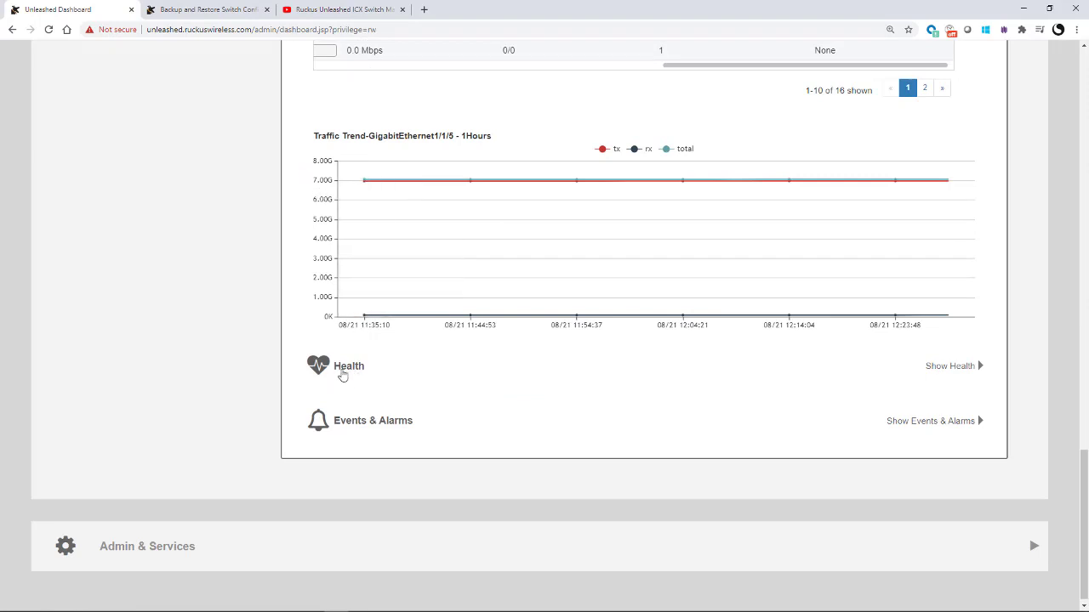
{"action": "left_click", "coordinate": [340, 367]}
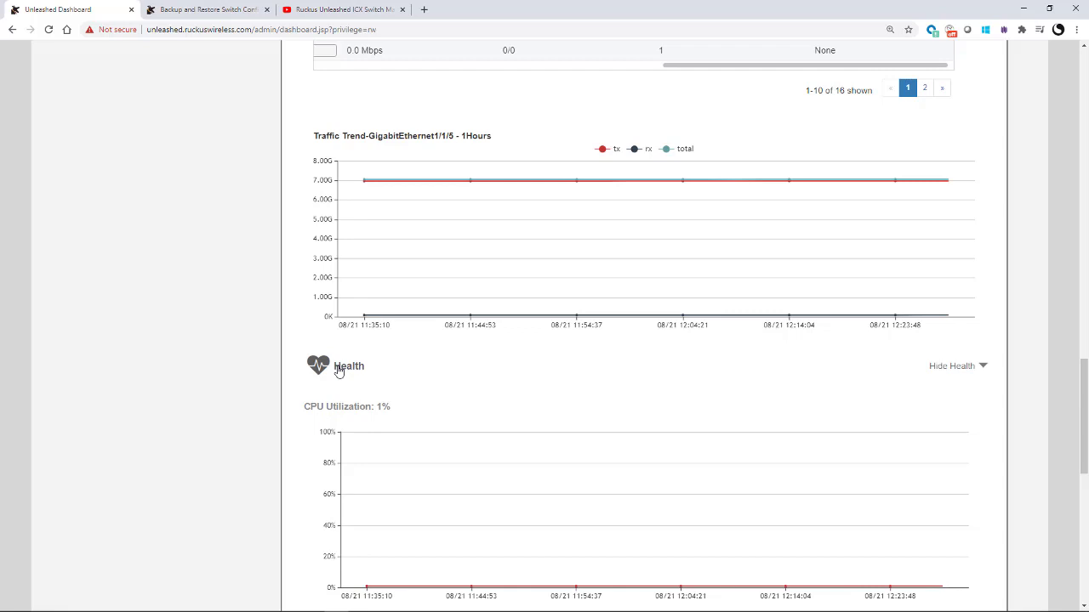
{"action": "scroll", "coordinate": [339, 372], "scroll_direction": "down", "scroll_amount": 1}
{"action": "scroll", "coordinate": [338, 372], "scroll_direction": "down", "scroll_amount": 3}
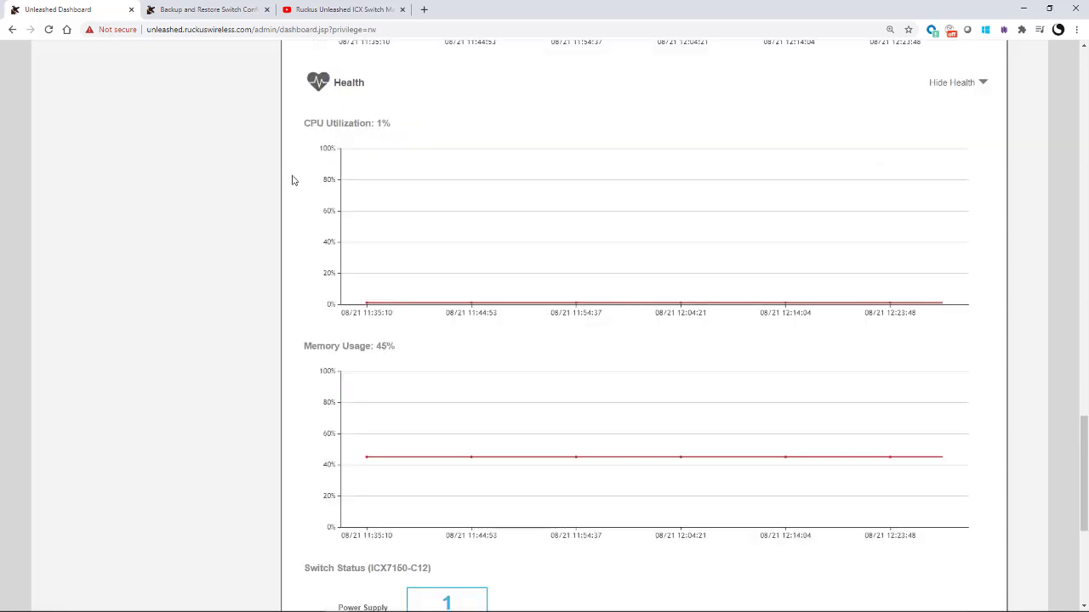
{"action": "scroll", "coordinate": [308, 216], "scroll_direction": "down", "scroll_amount": 4}
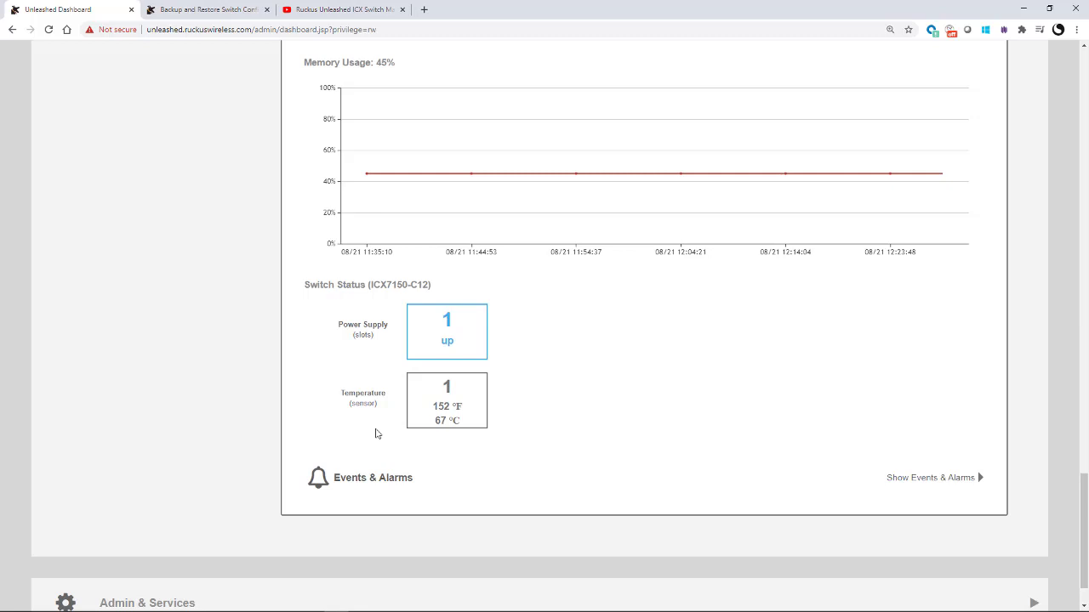
Expand Events & Alarms to see the switch join event, then show the Alarms tab with 0 alarms
{"action": "left_click", "coordinate": [353, 482]}
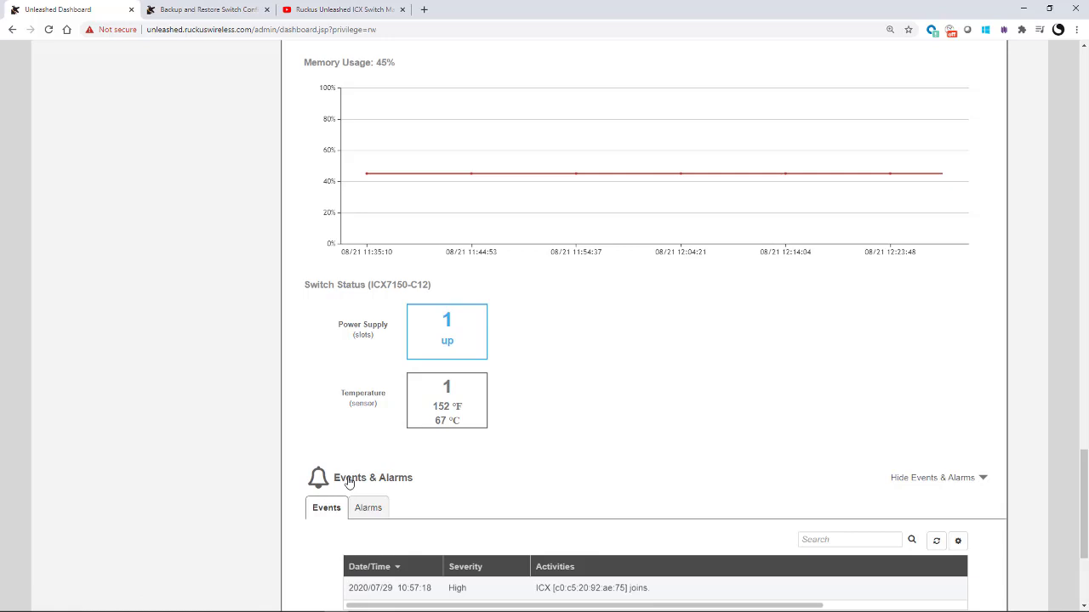
{"action": "scroll", "coordinate": [346, 489], "scroll_direction": "down", "scroll_amount": 3}
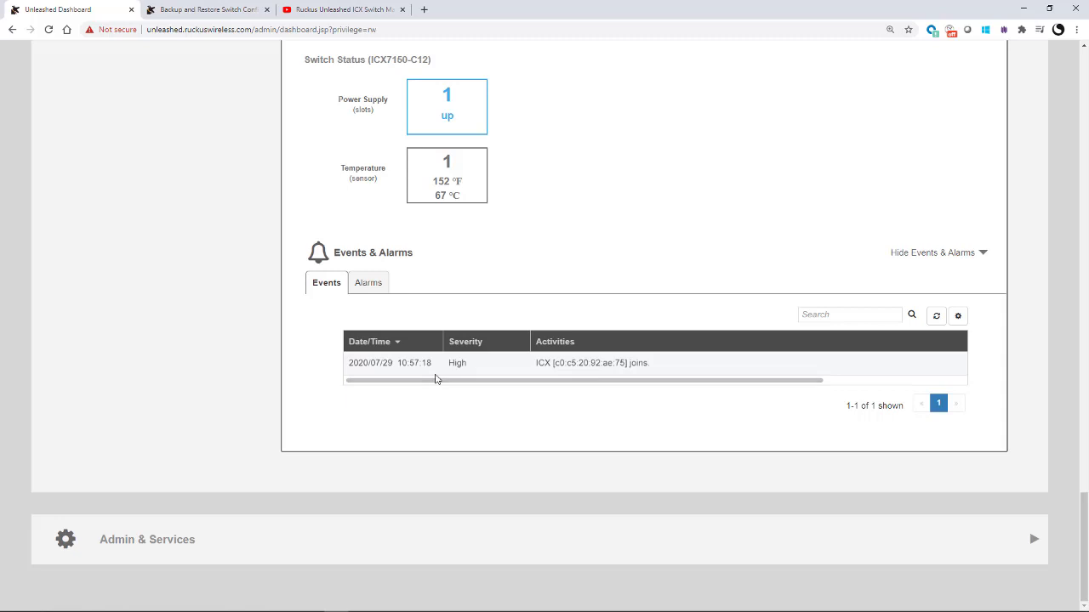
{"action": "left_click", "coordinate": [362, 288]}
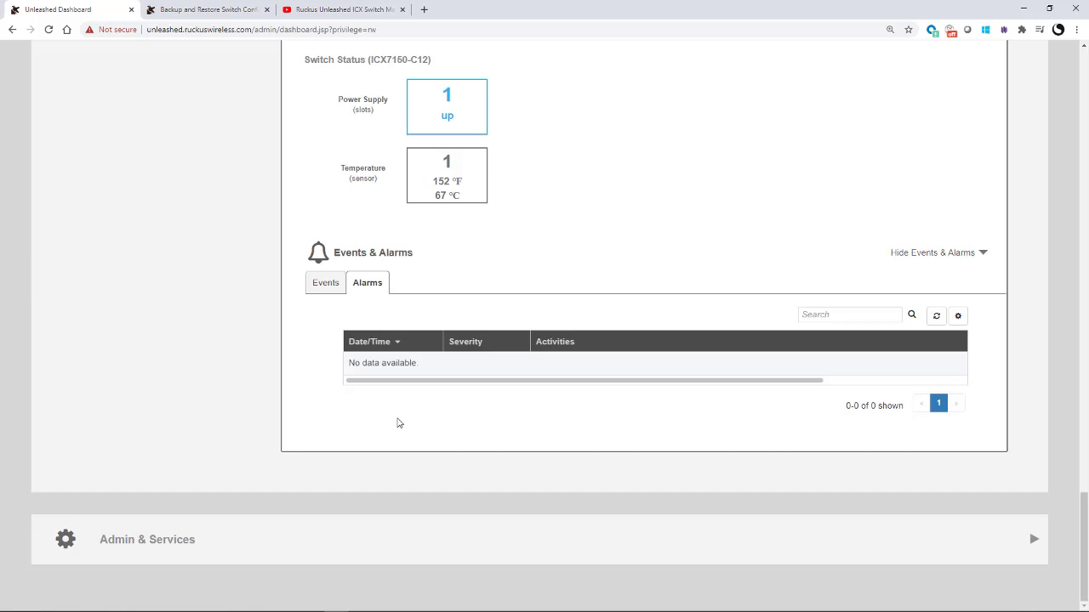
{"action": "scroll", "coordinate": [206, 377], "scroll_direction": "up", "scroll_amount": 20}
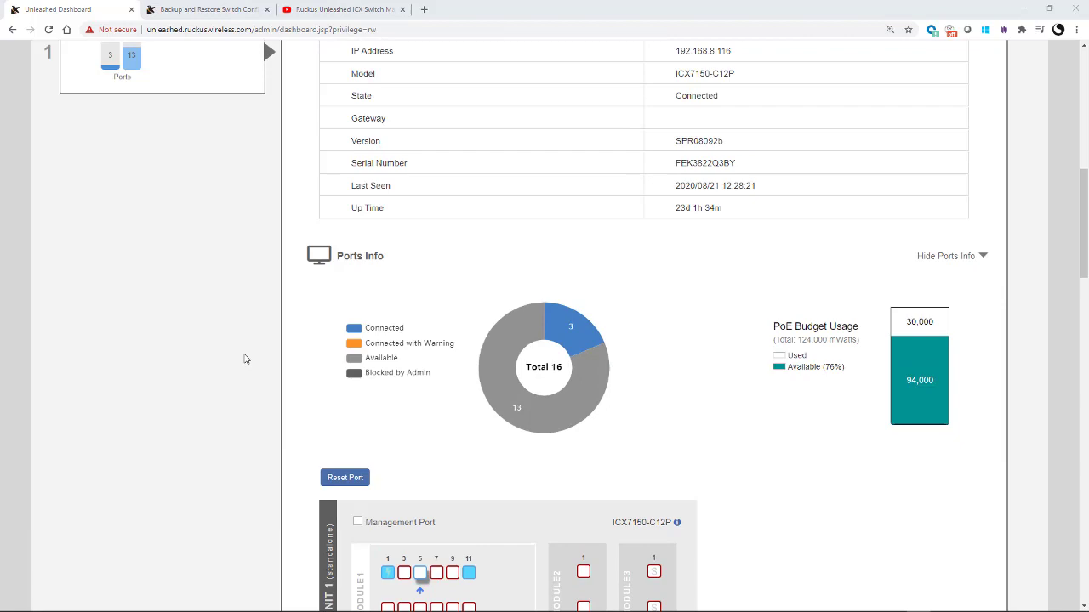
{"action": "scroll", "coordinate": [244, 359], "scroll_direction": "up", "scroll_amount": 5}
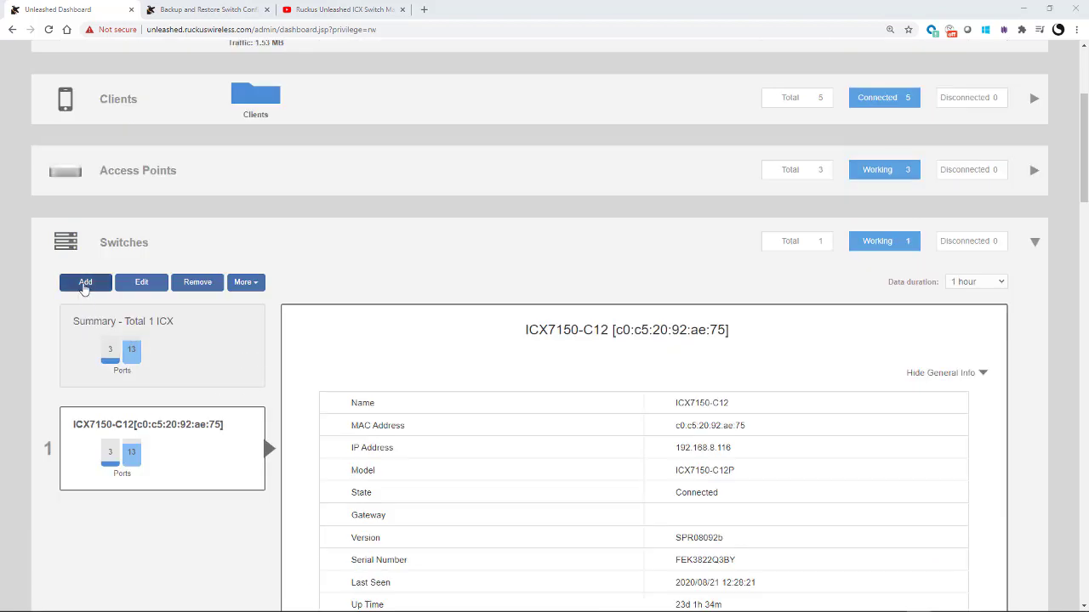
{"action": "left_click", "coordinate": [85, 285]}
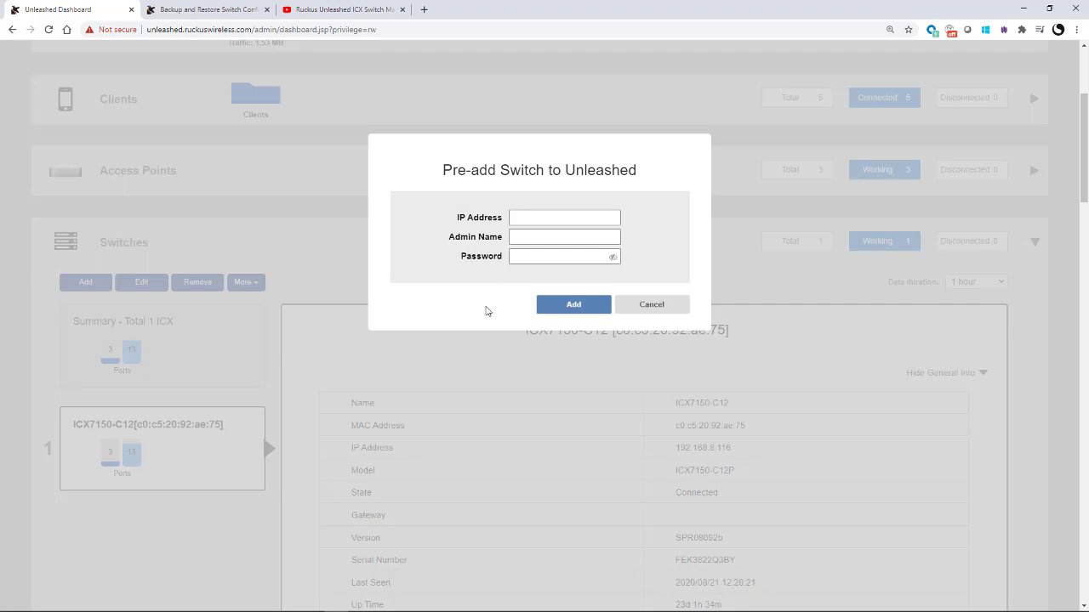
Dismiss the add-switch form, then open and cancel ICX7150-C12's rename and firmware upgrade forms
{"action": "left_click", "coordinate": [651, 305]}
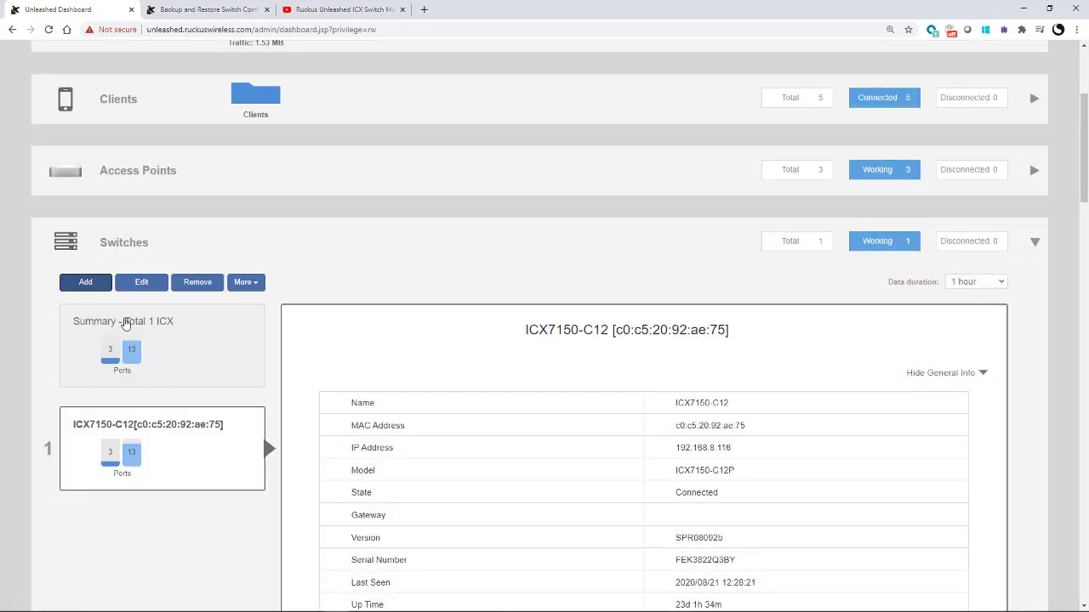
{"action": "left_click", "coordinate": [138, 291]}
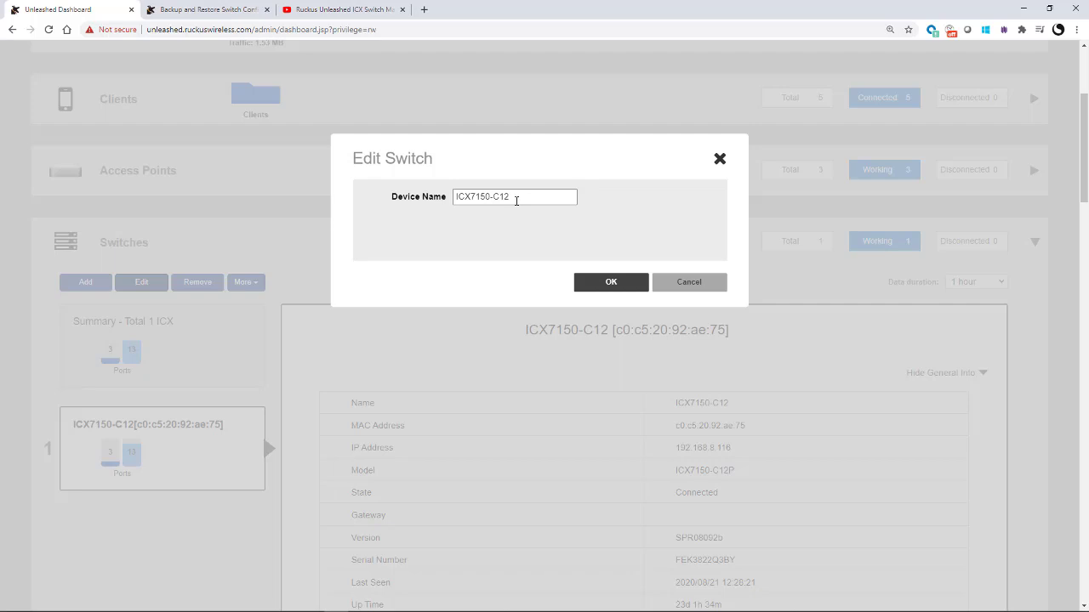
{"action": "left_click", "coordinate": [688, 286]}
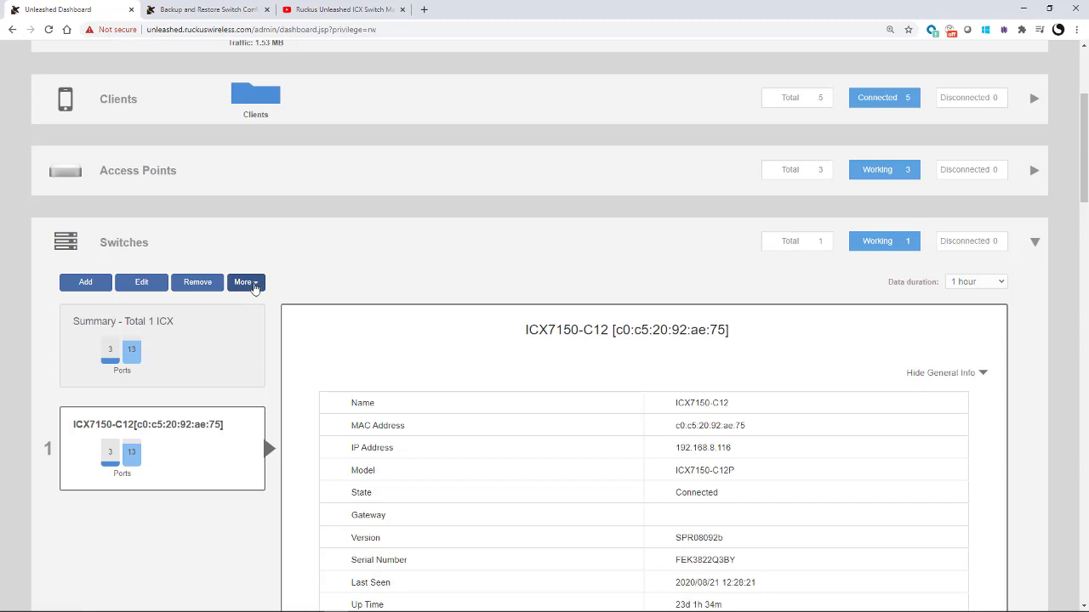
{"action": "left_click", "coordinate": [252, 288]}
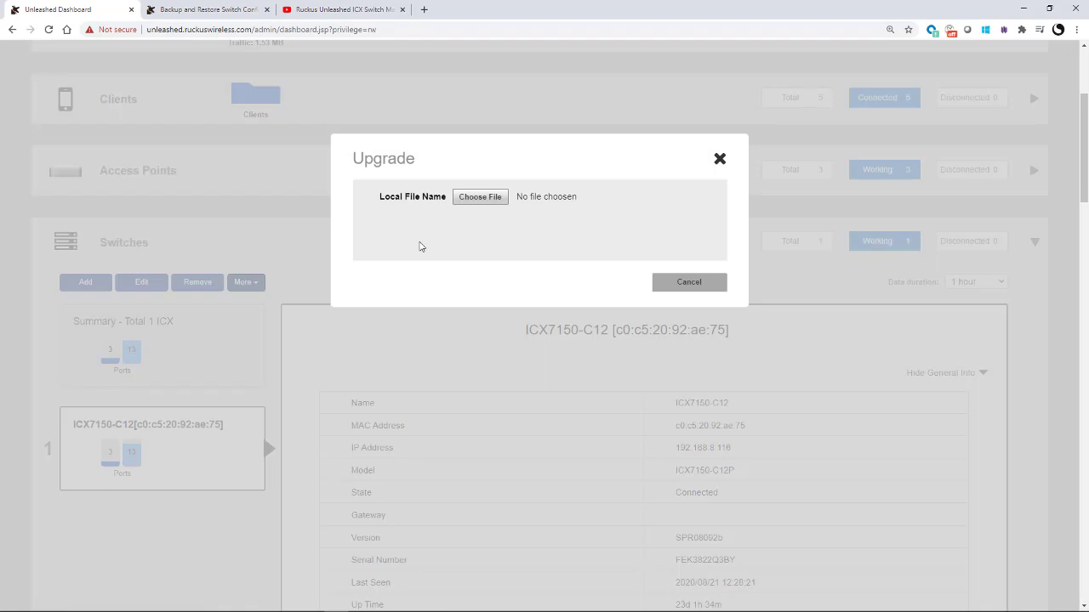
{"action": "left_click", "coordinate": [678, 292]}
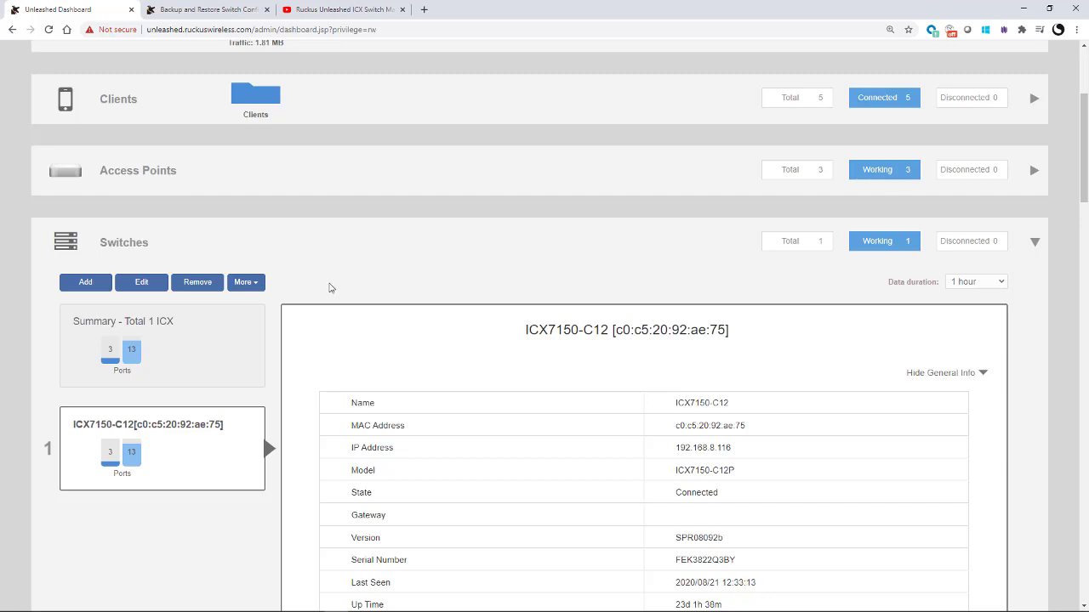
Back up ICX7150-C12's configuration via More > Back up, saving the .txt into unleashed backup files
{"action": "left_click", "coordinate": [253, 290]}
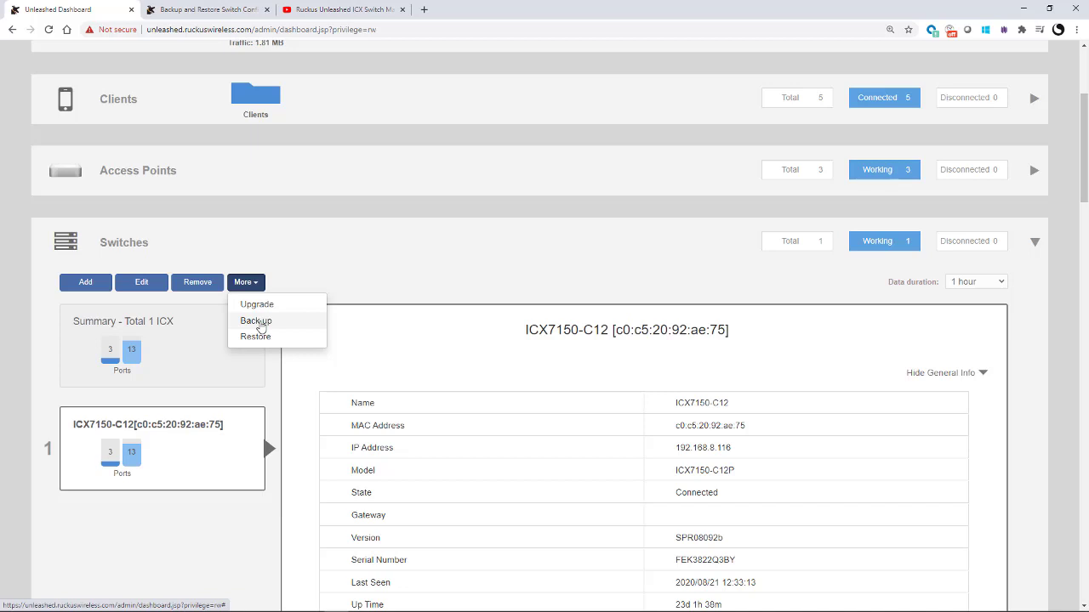
{"action": "left_click", "coordinate": [256, 321]}
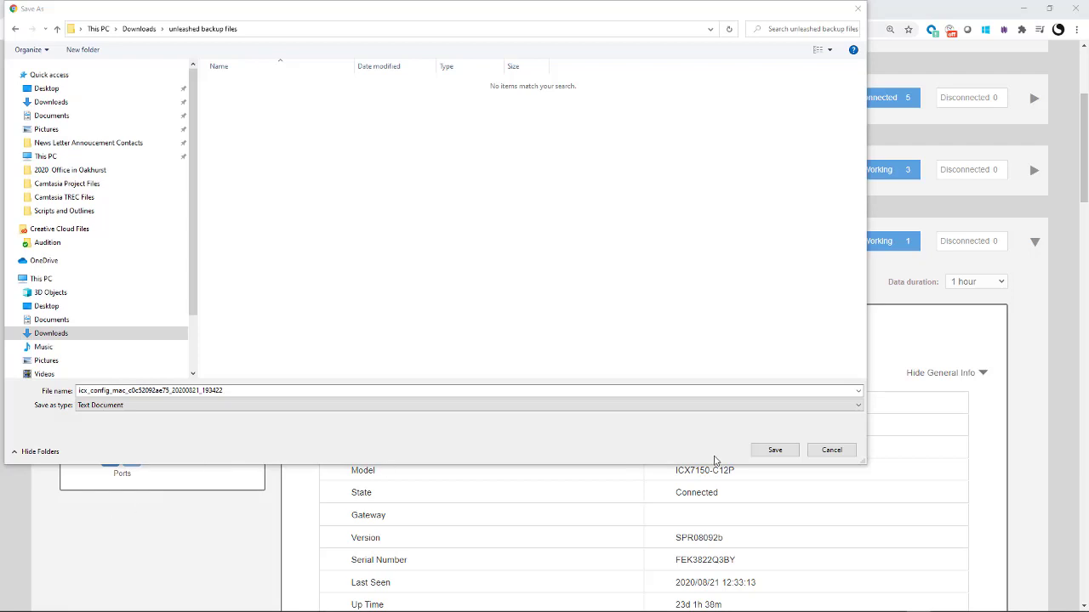
{"action": "left_click", "coordinate": [775, 451]}
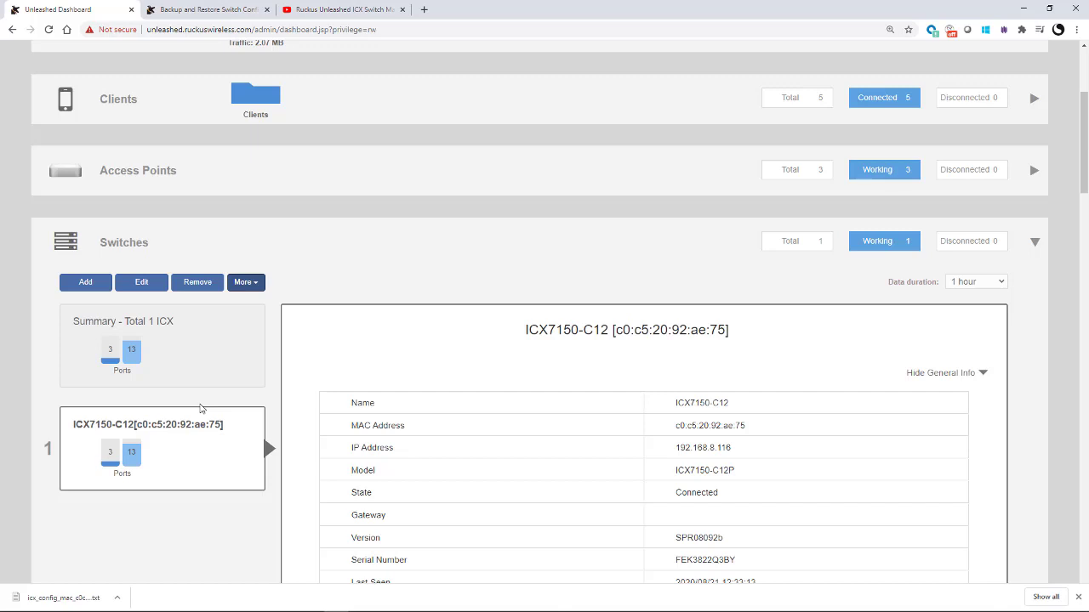
{"action": "left_click", "coordinate": [258, 290]}
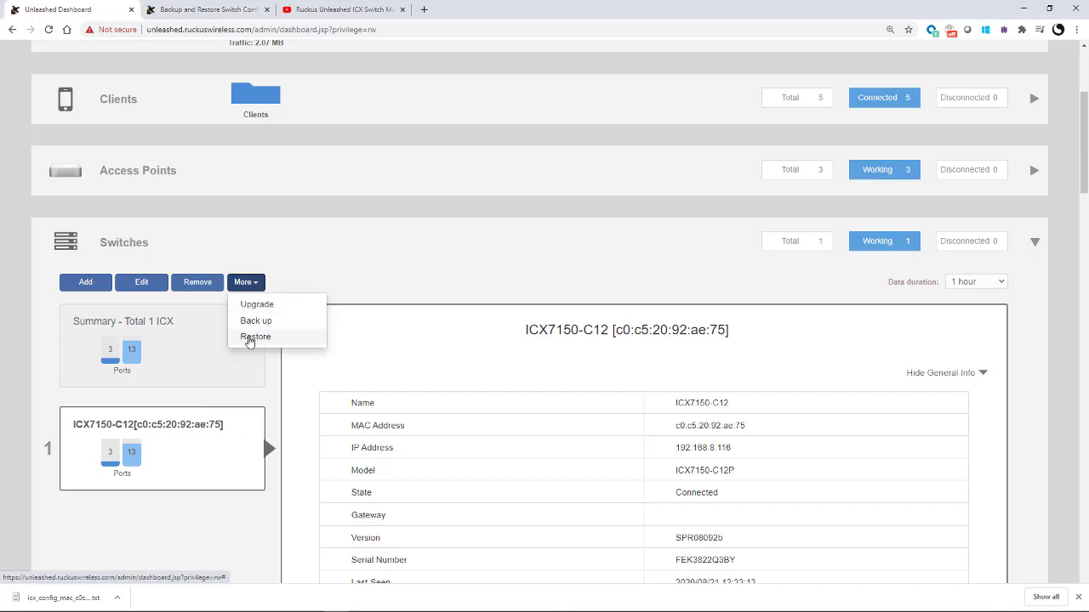
{"action": "left_click", "coordinate": [249, 339]}
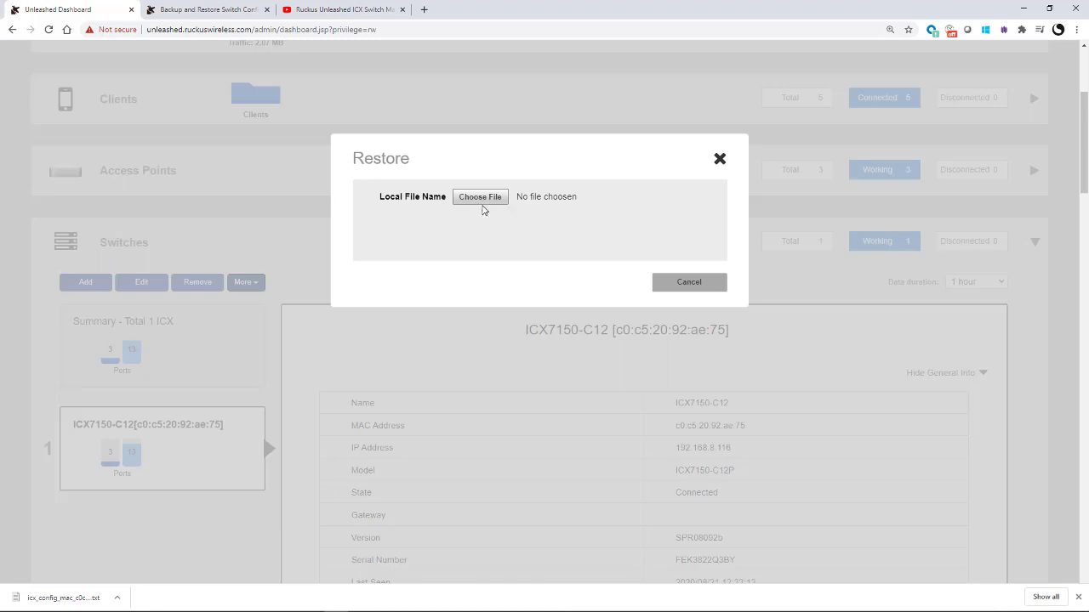
{"action": "left_click", "coordinate": [680, 286]}
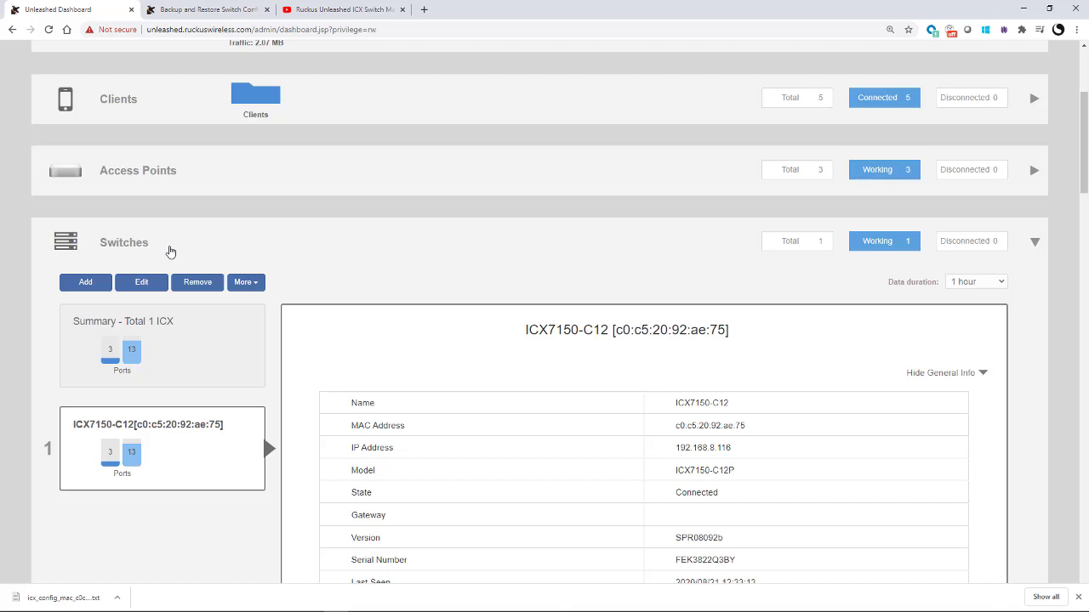
Set Data duration to 12 hours, then scroll through the Traffic Trend, Health and Events & Alarms charts
{"action": "scroll", "coordinate": [171, 251], "scroll_direction": "down", "scroll_amount": 1}
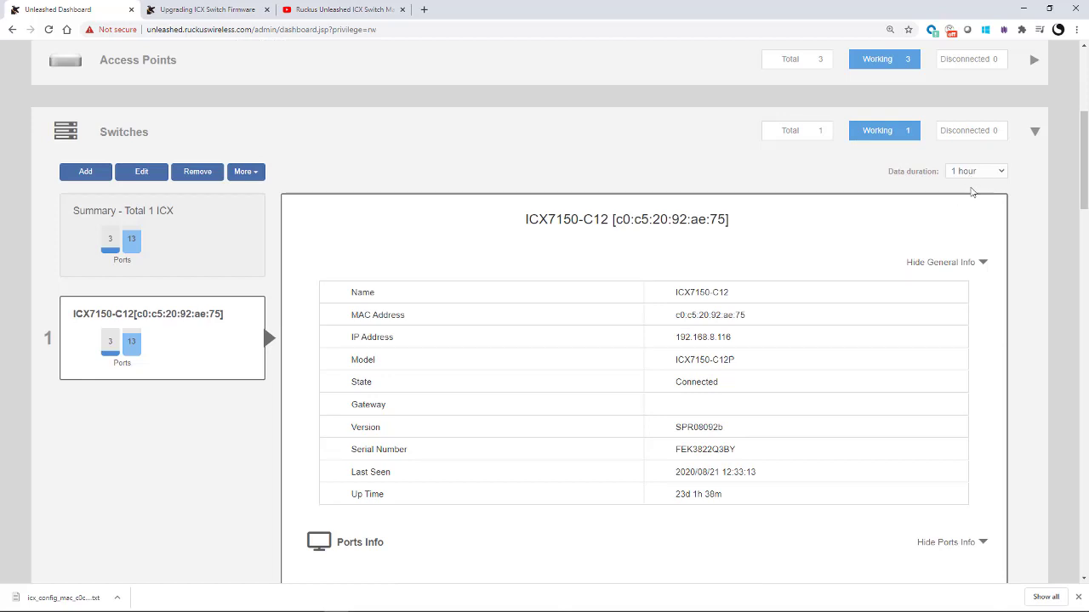
{"action": "left_click", "coordinate": [1001, 174]}
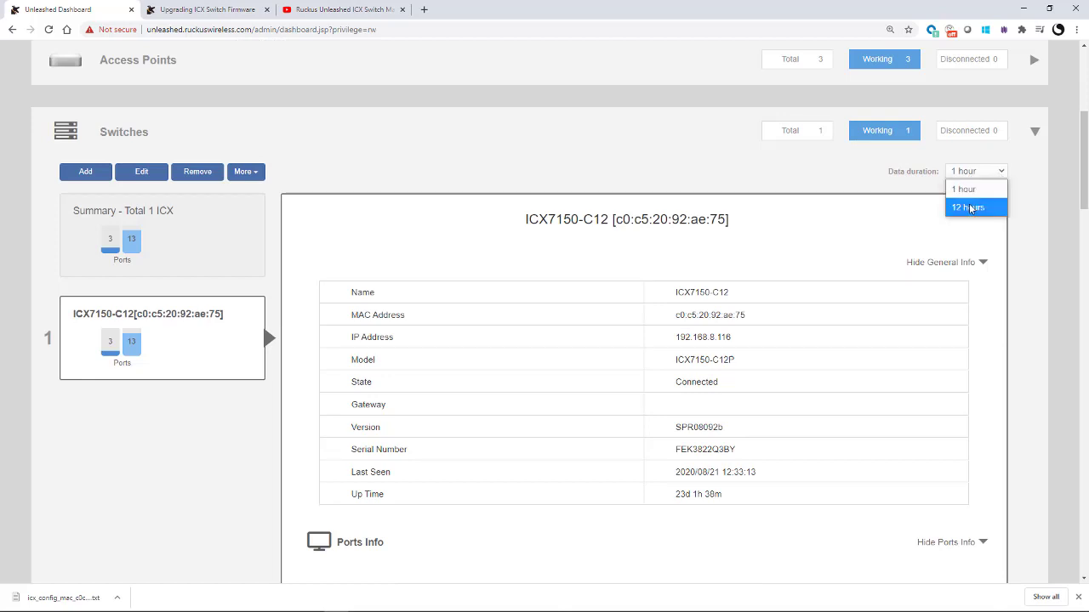
{"action": "left_click", "coordinate": [972, 204]}
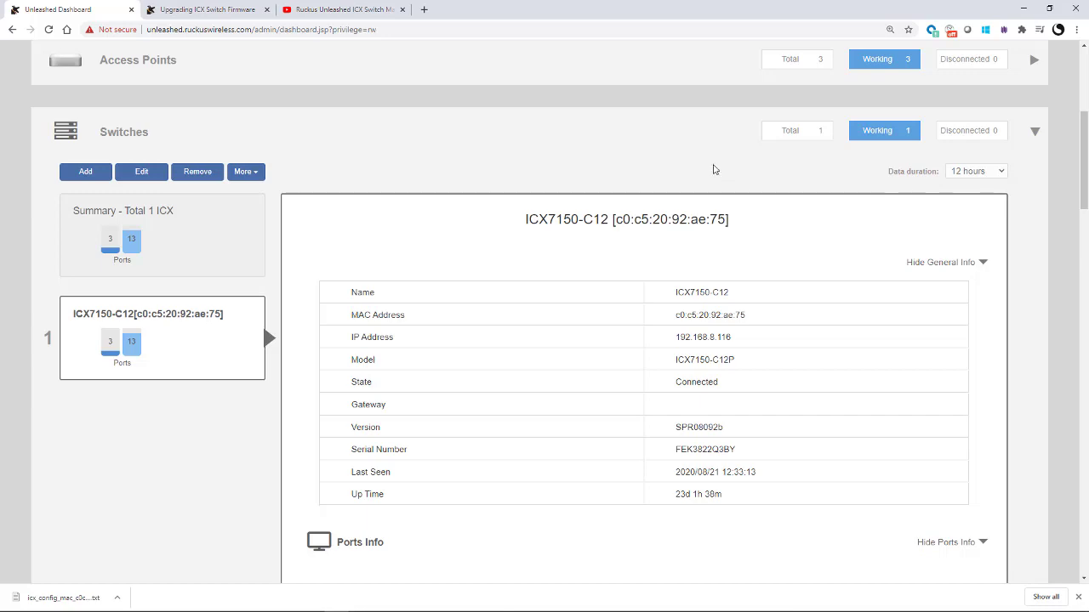
{"action": "scroll", "coordinate": [715, 168], "scroll_direction": "down", "scroll_amount": 2}
{"action": "scroll", "coordinate": [715, 168], "scroll_direction": "down", "scroll_amount": 11}
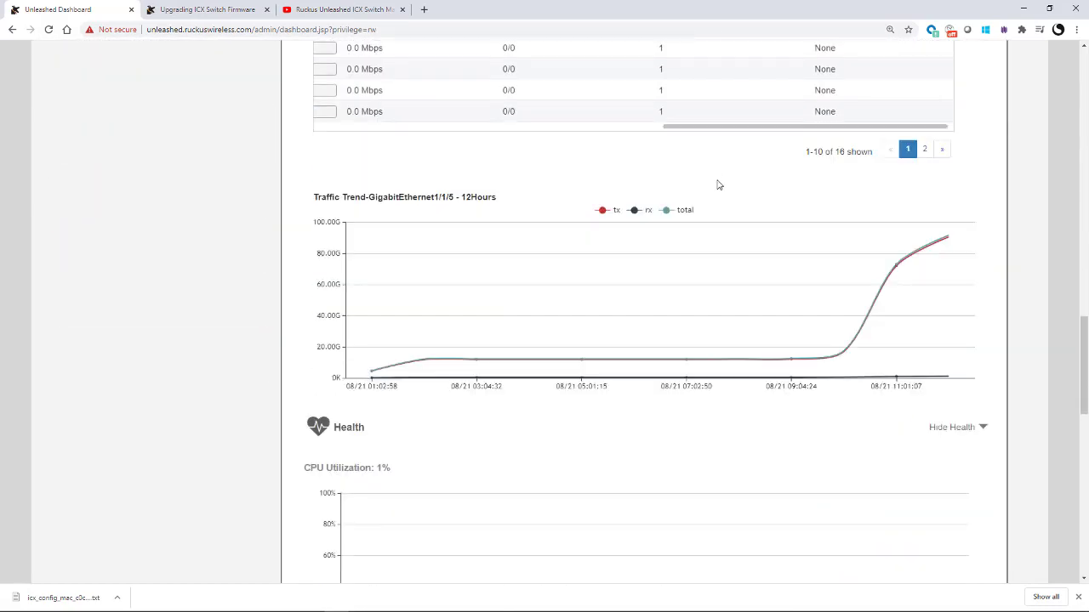
{"action": "mouse_move", "coordinate": [697, 260]}
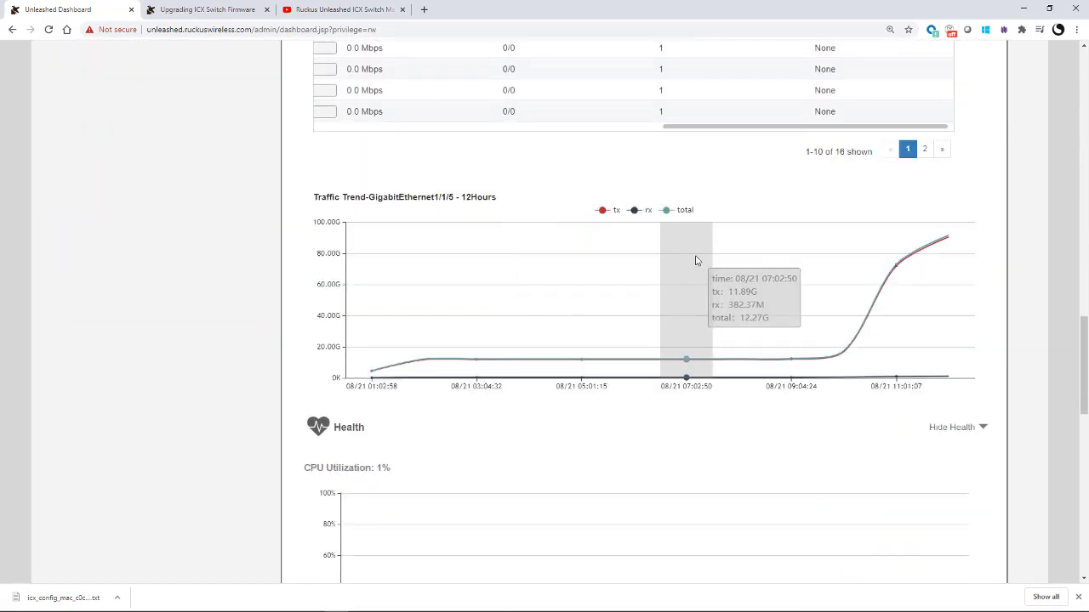
{"action": "scroll", "coordinate": [695, 260], "scroll_direction": "down", "scroll_amount": 3}
{"action": "scroll", "coordinate": [691, 260], "scroll_direction": "down", "scroll_amount": 4}
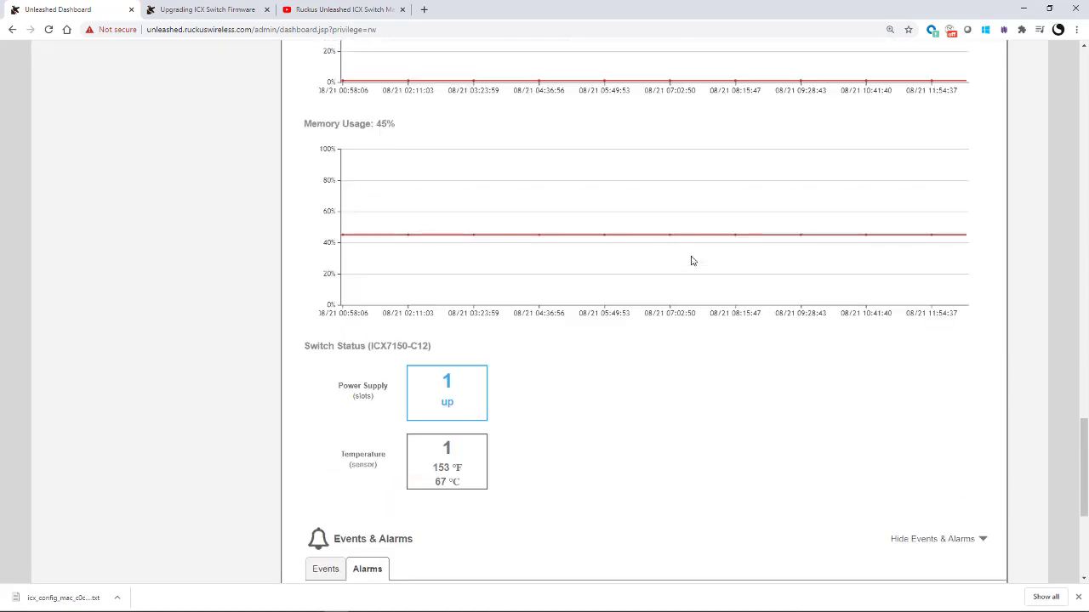
{"action": "scroll", "coordinate": [690, 260], "scroll_direction": "down", "scroll_amount": 4}
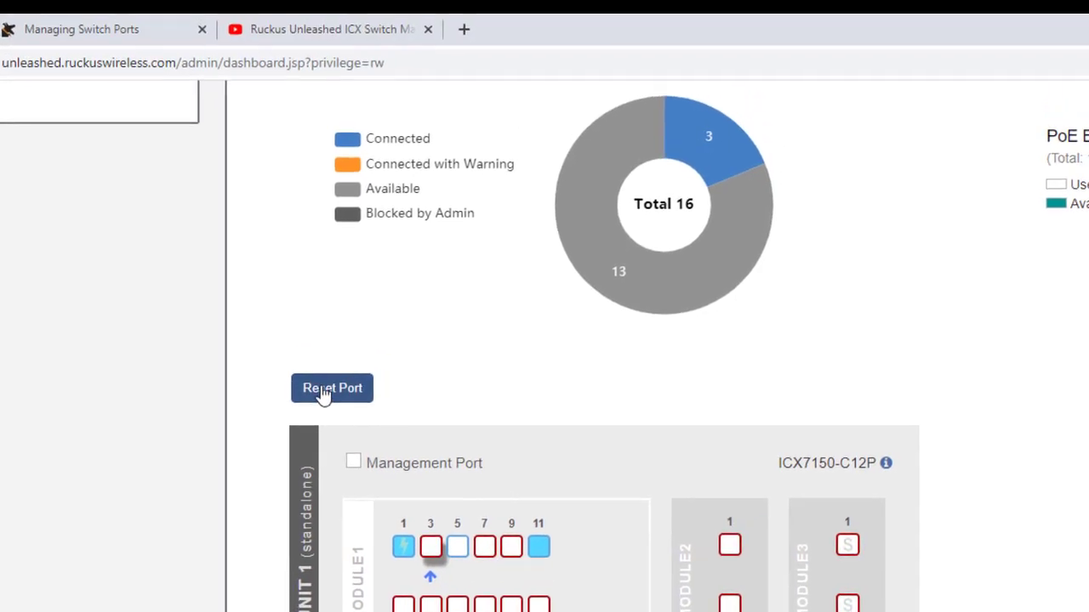
Reset port 1 (GigabitEthernet1/1/1) on Module 1 and confirm, after cancelling a first attempt
{"action": "left_click", "coordinate": [323, 403]}
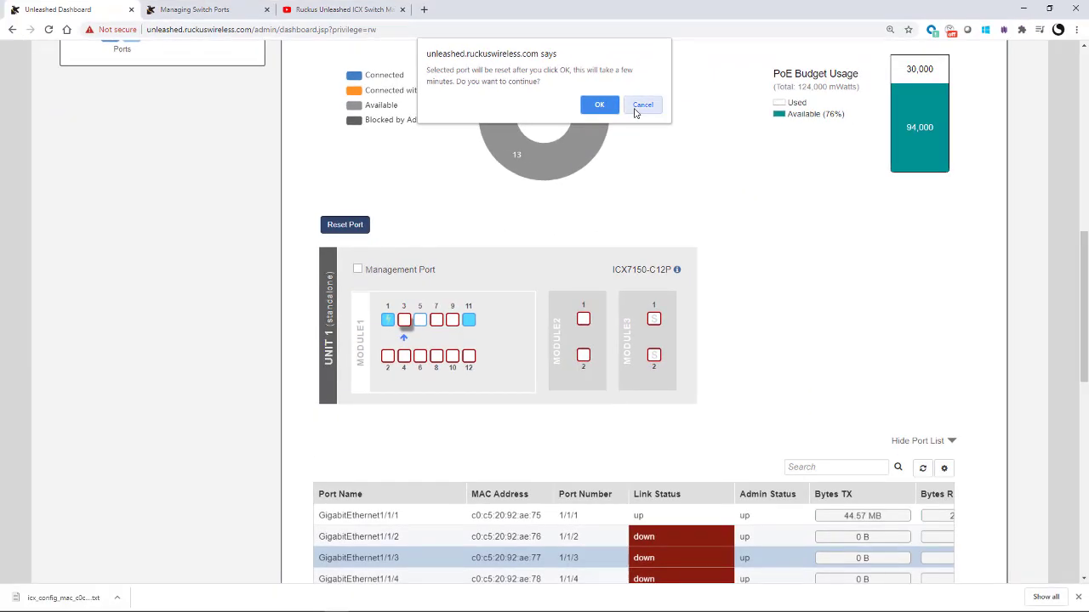
{"action": "left_click", "coordinate": [827, 200]}
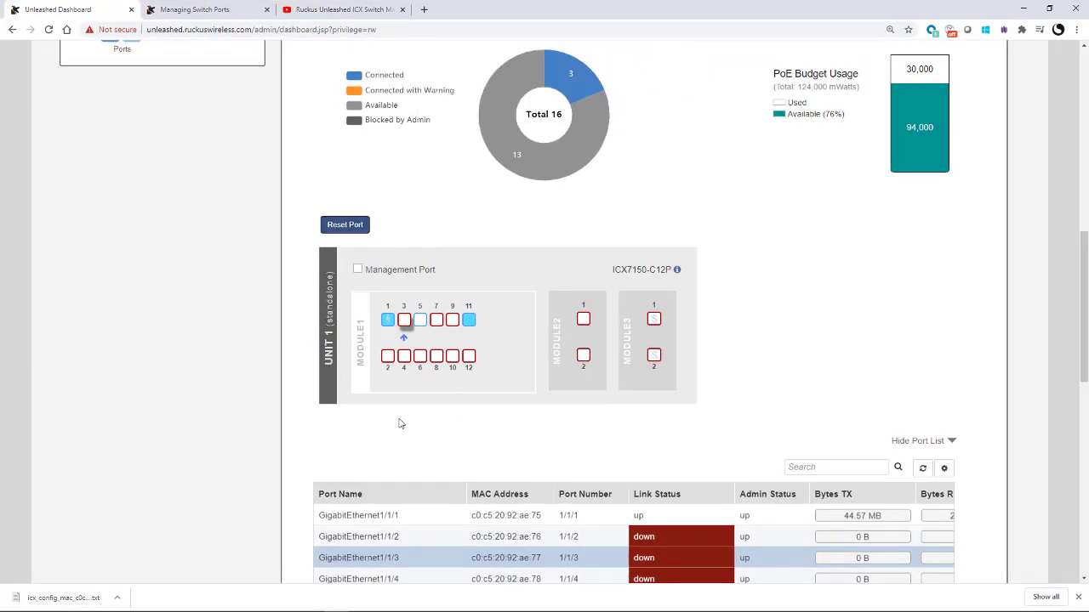
{"action": "left_click", "coordinate": [388, 324]}
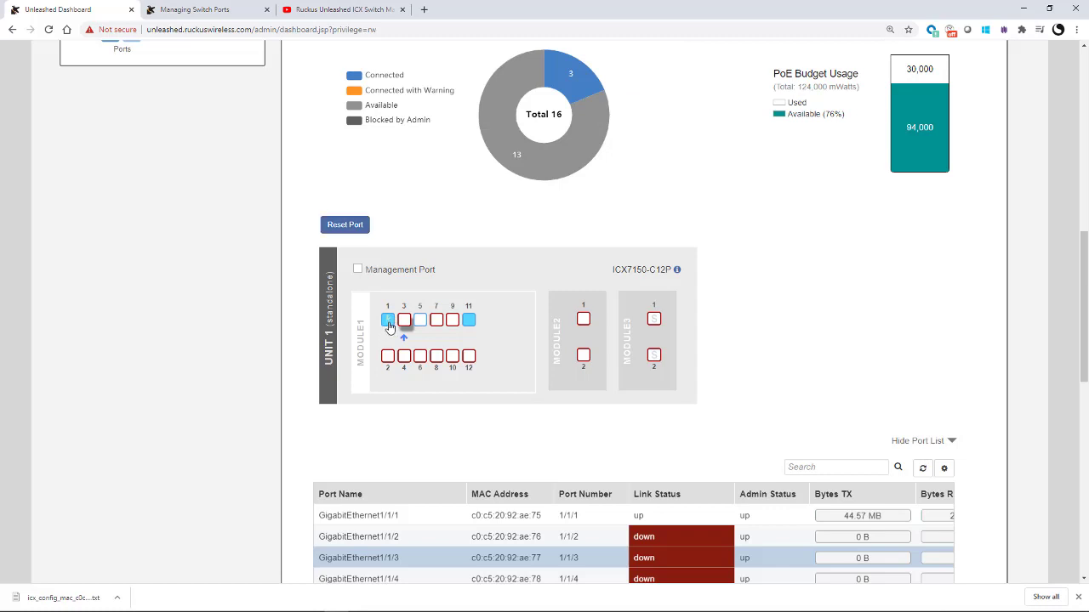
{"action": "left_click", "coordinate": [347, 228]}
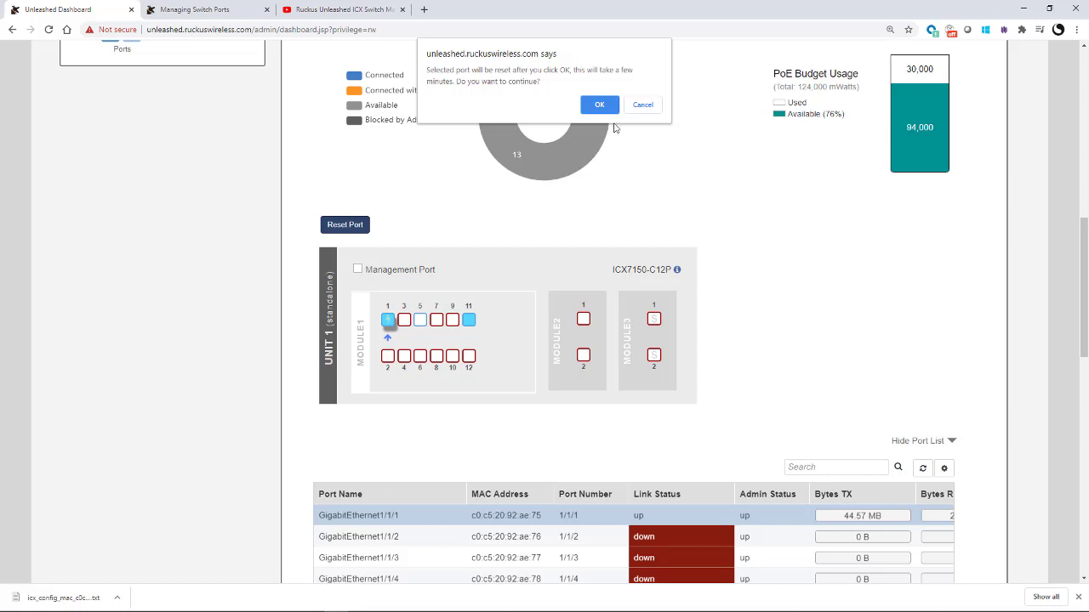
{"action": "left_click", "coordinate": [642, 105]}
{"action": "scroll", "coordinate": [824, 231], "scroll_direction": "up", "scroll_amount": 2}
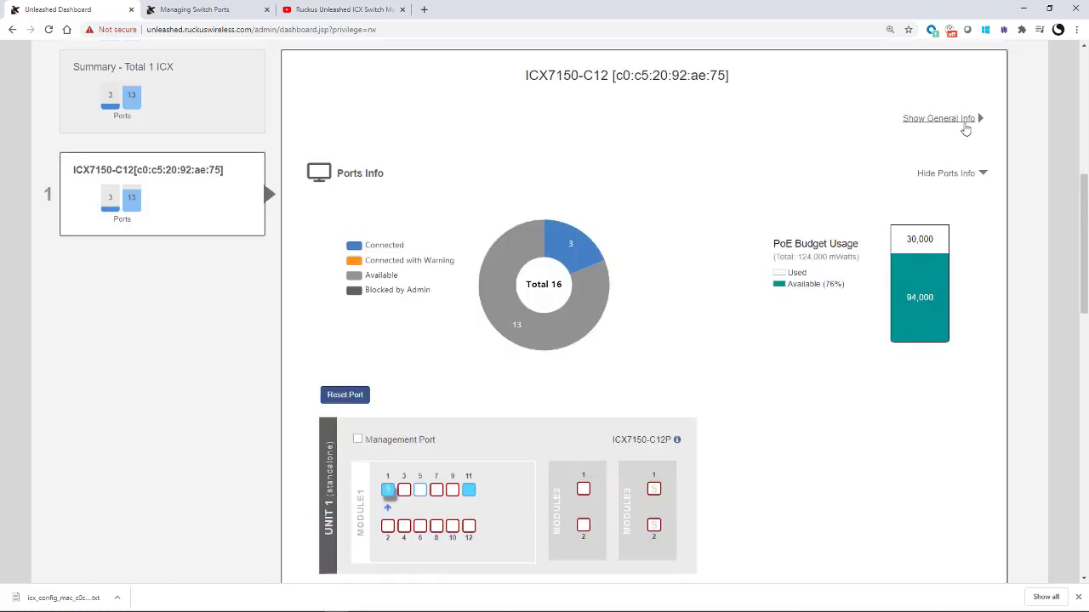
{"action": "left_click", "coordinate": [971, 176]}
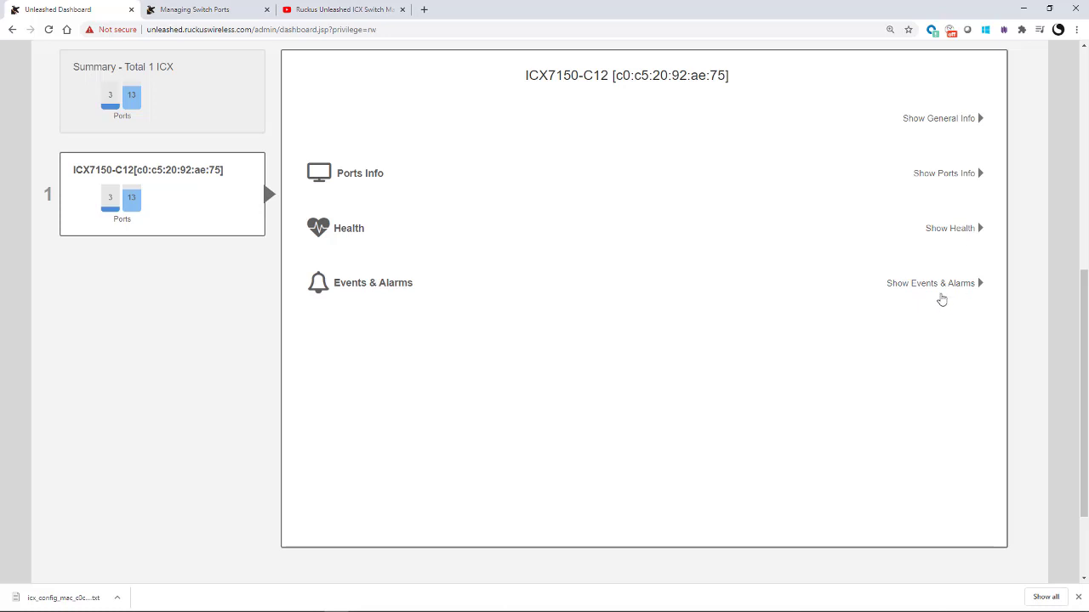
{"action": "left_click", "coordinate": [975, 180]}
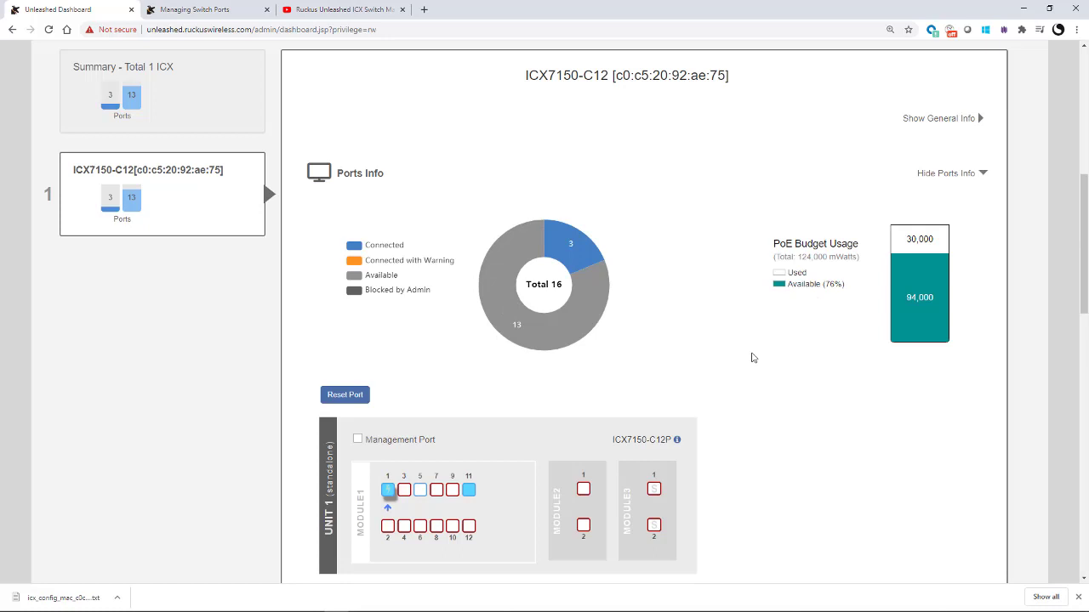